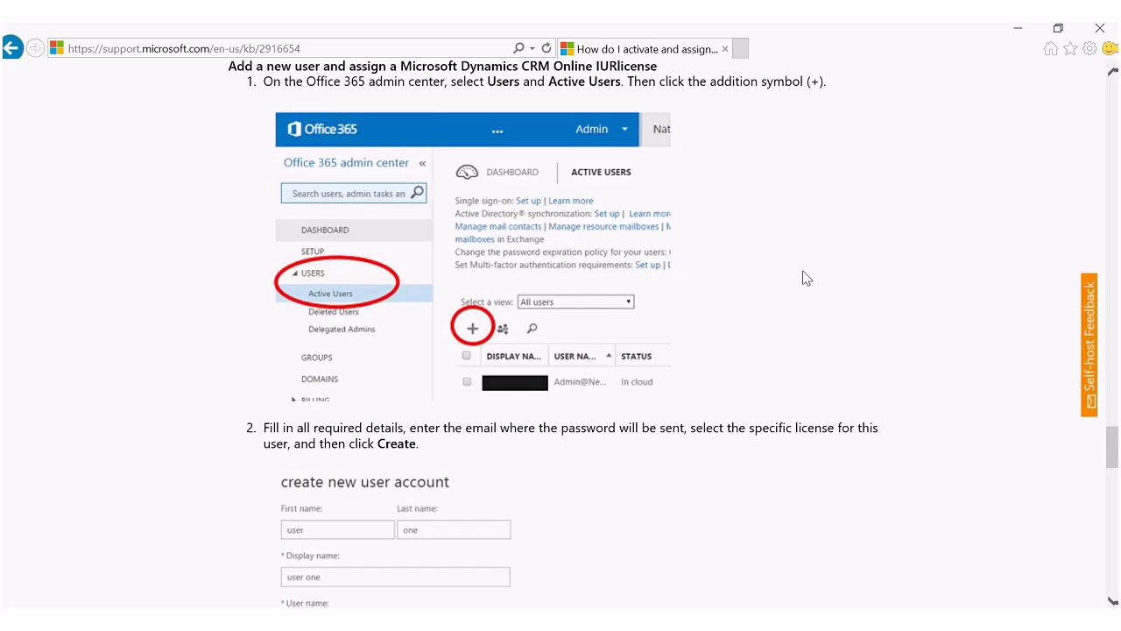
# Step: Read the support article's steps for adding a new user and assigning a Microsoft Dynamics CRM Online IUR license
pyautogui.scroll(-1, 804, 277)
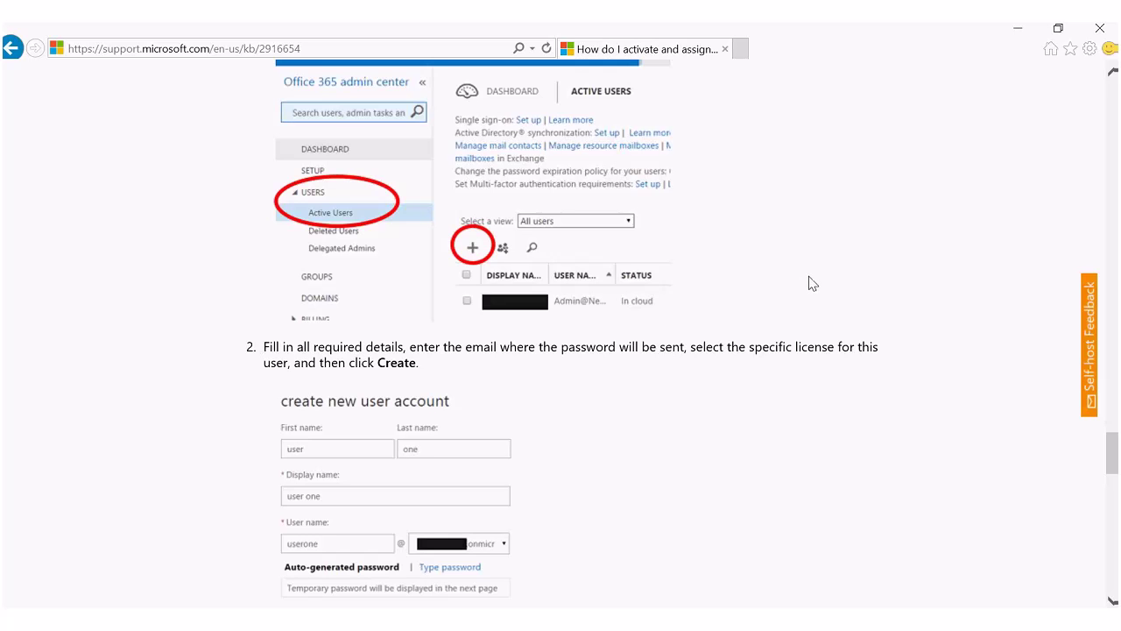
pyautogui.scroll(-2, 819, 286)
pyautogui.scroll(-2, 819, 285)
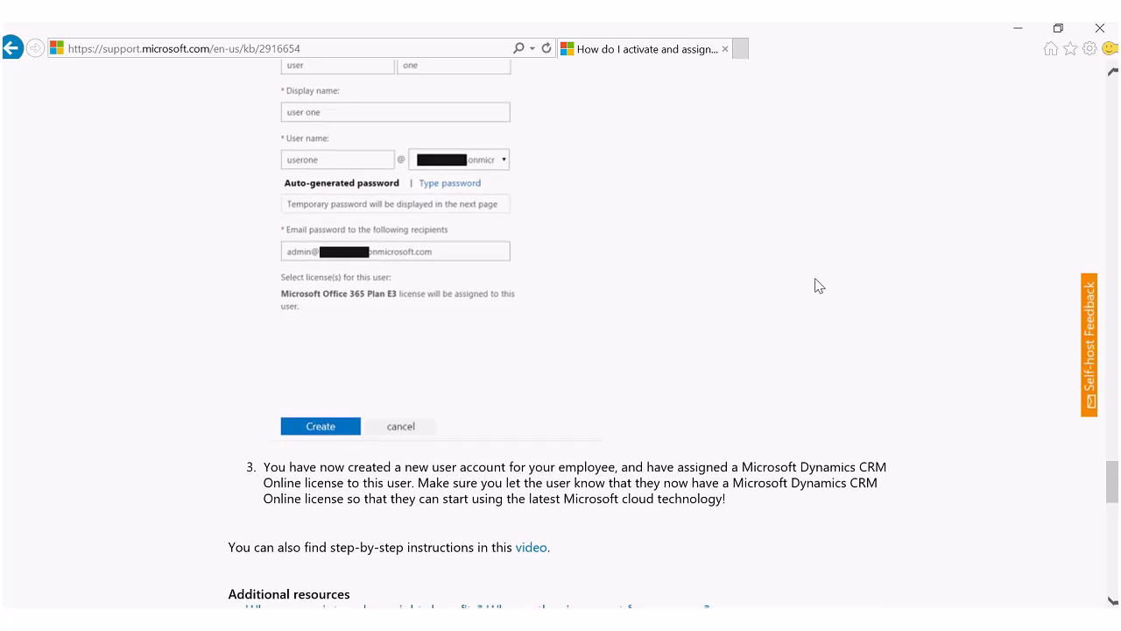
pyautogui.scroll(-1, 819, 286)
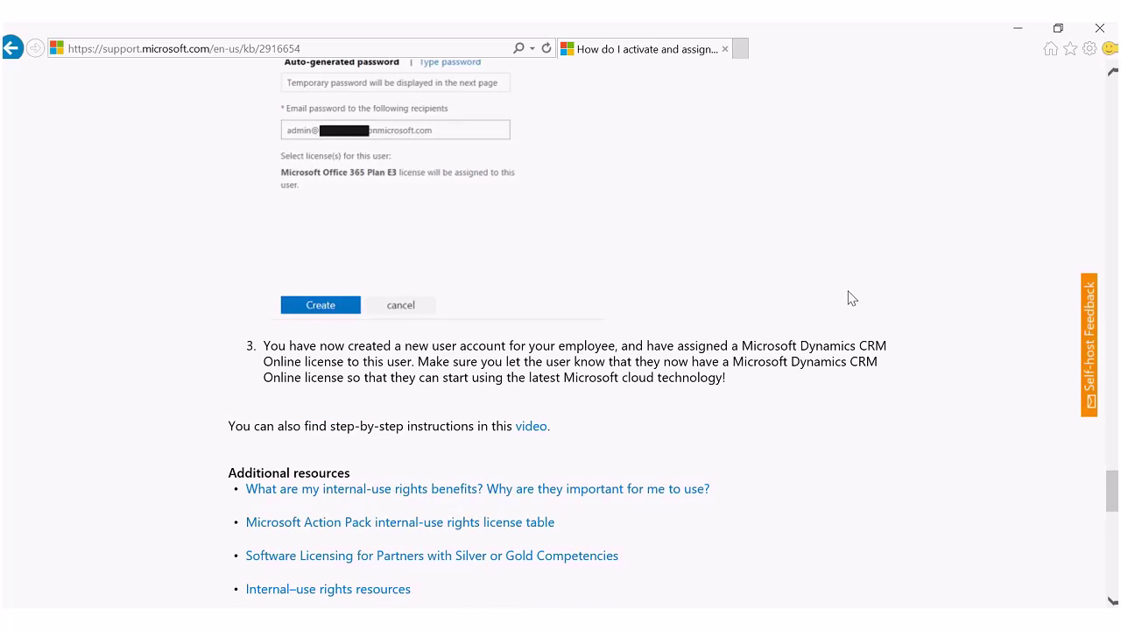
pyautogui.scroll(1, 848, 298)
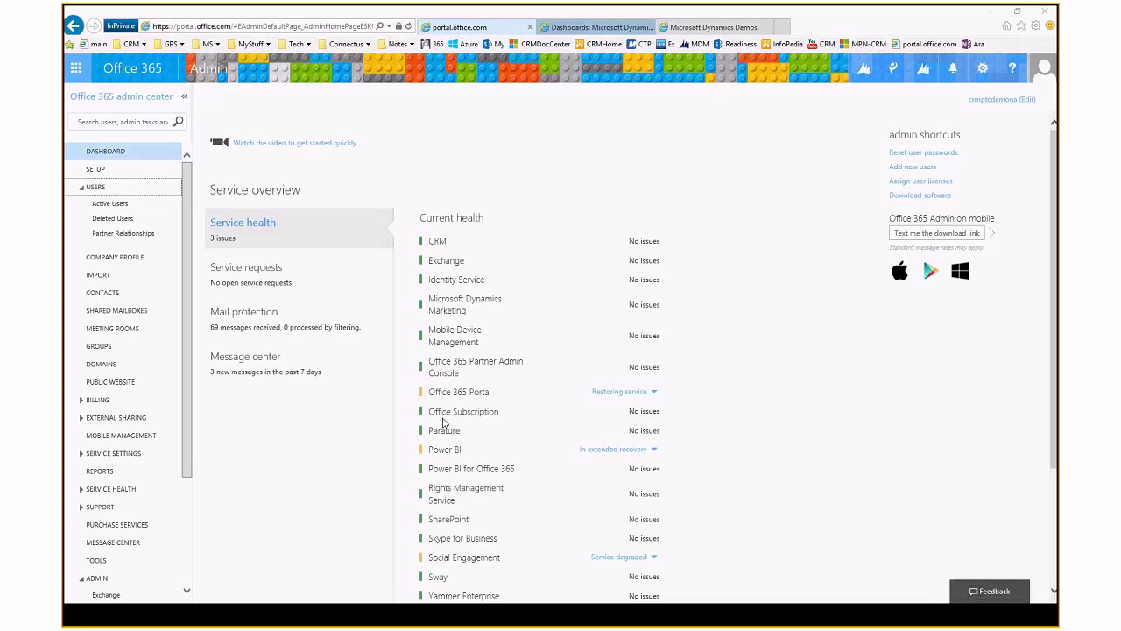
# Step: In the Office 365 admin center, open the second active user's license assignments and save them with United States as location
pyautogui.click(111, 204)
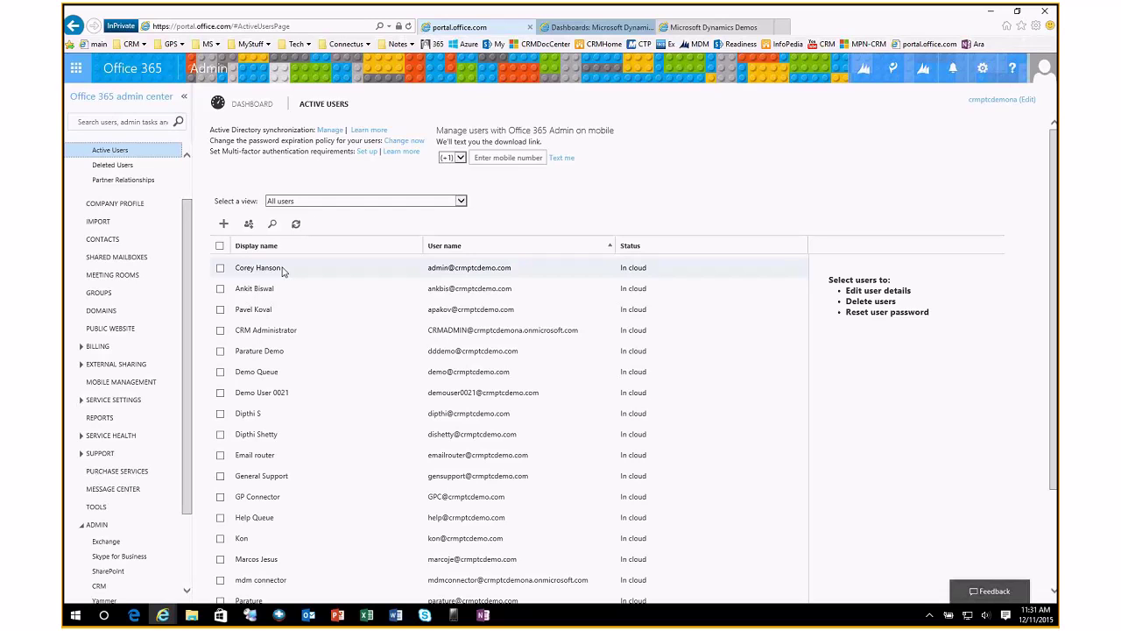
pyautogui.click(302, 292)
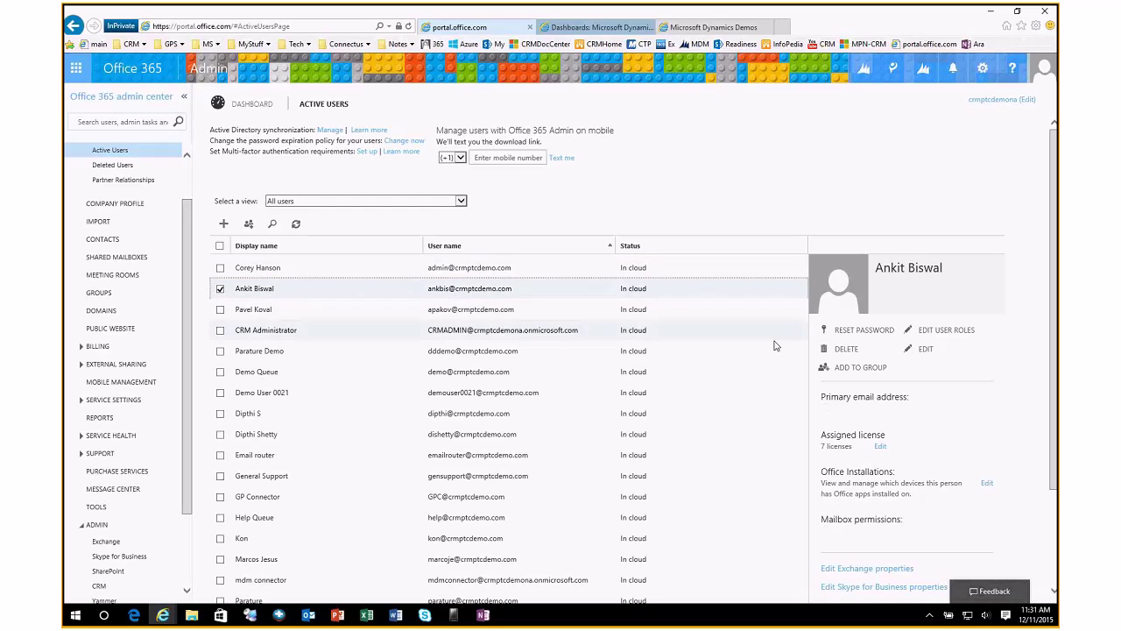
pyautogui.click(880, 446)
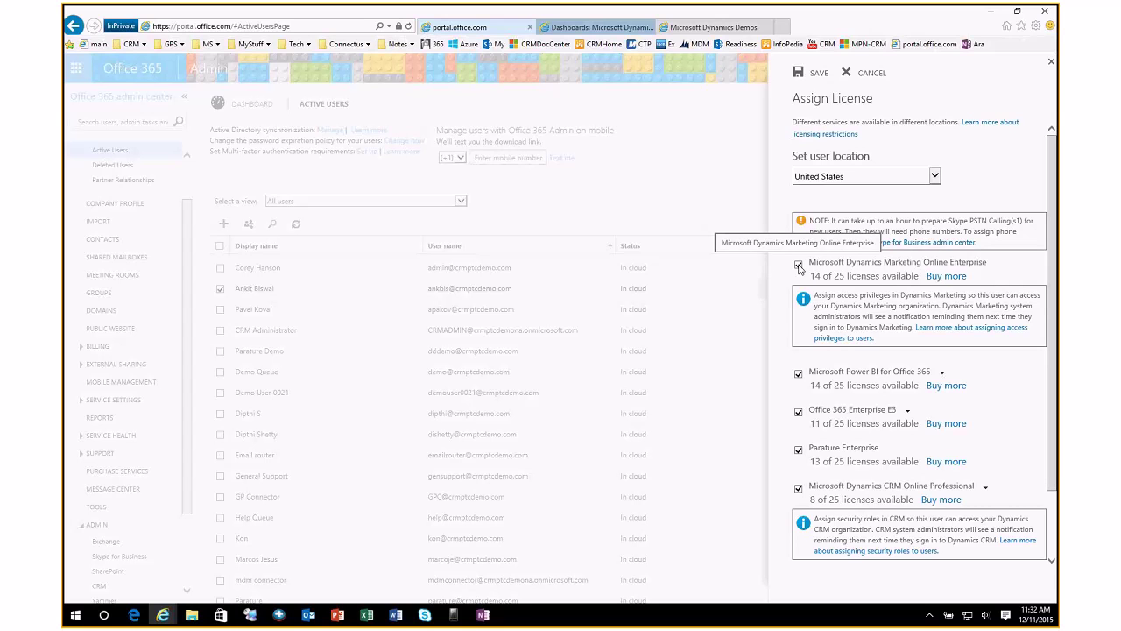
pyautogui.click(810, 72)
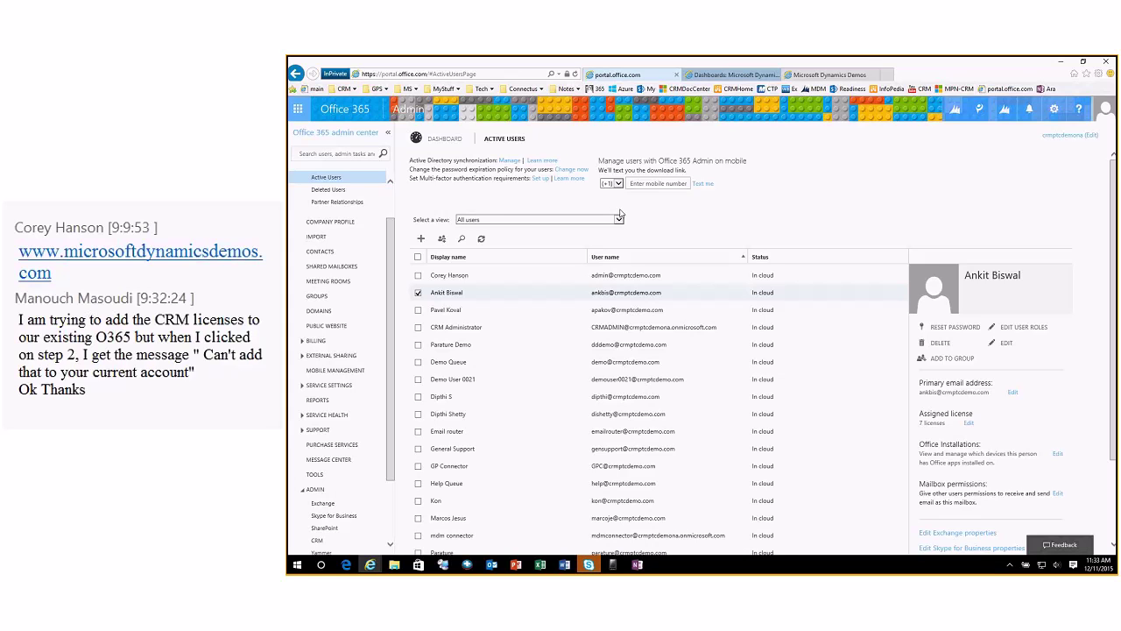
# Step: Look over the CRM Overview dashboard and the apps offered in the Office 365 app launcher
pyautogui.hotkey('ctrl', 'Tab')
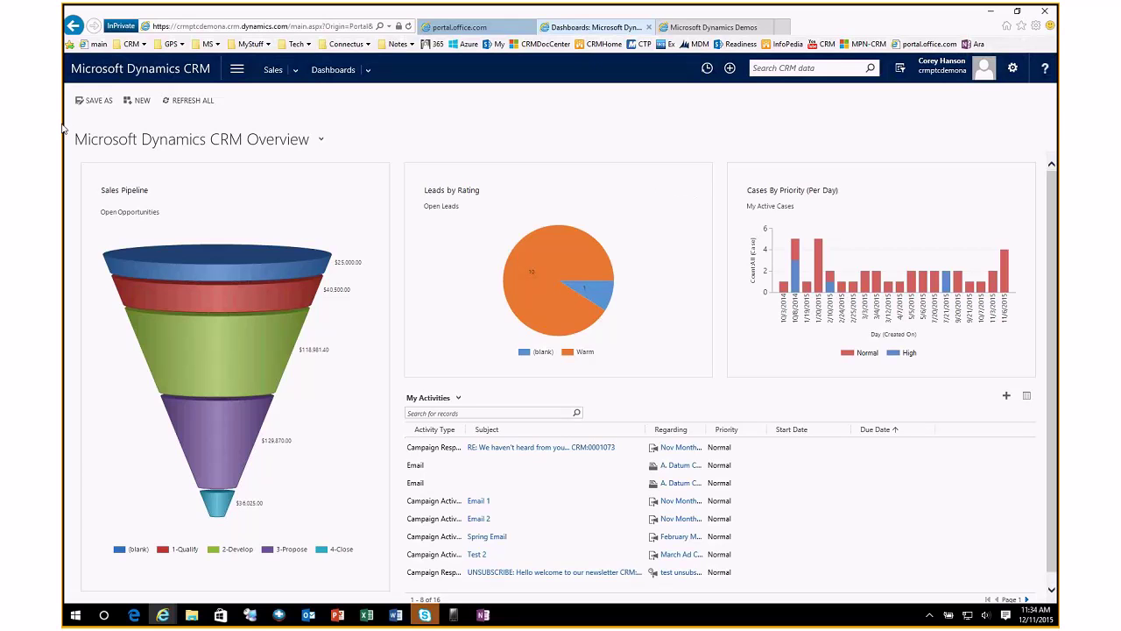
pyautogui.click(456, 28)
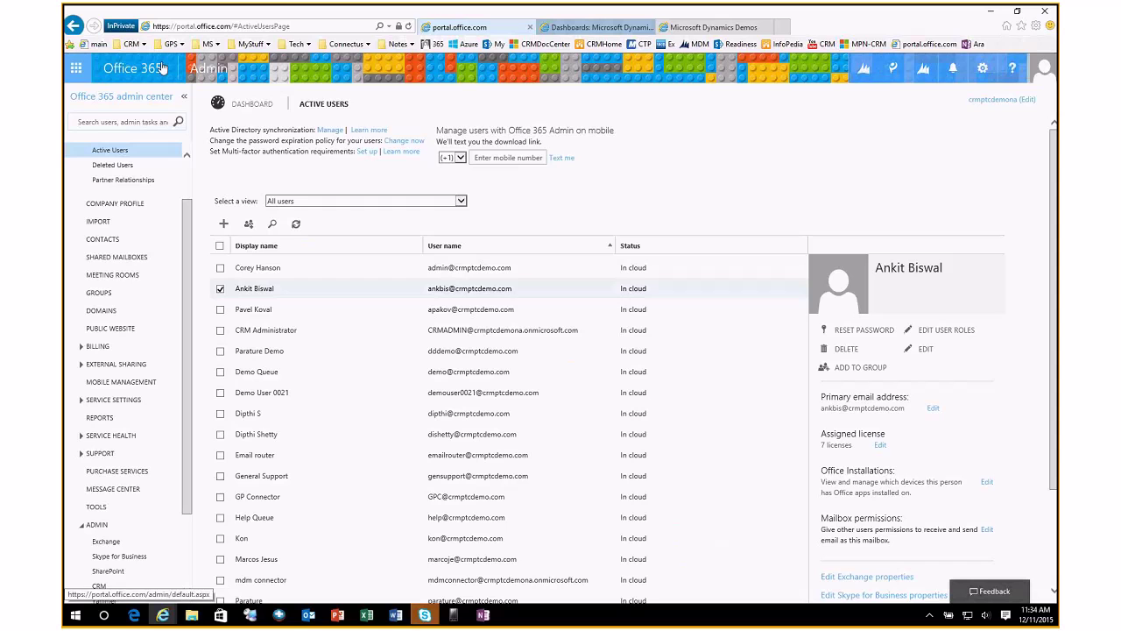
pyautogui.click(79, 69)
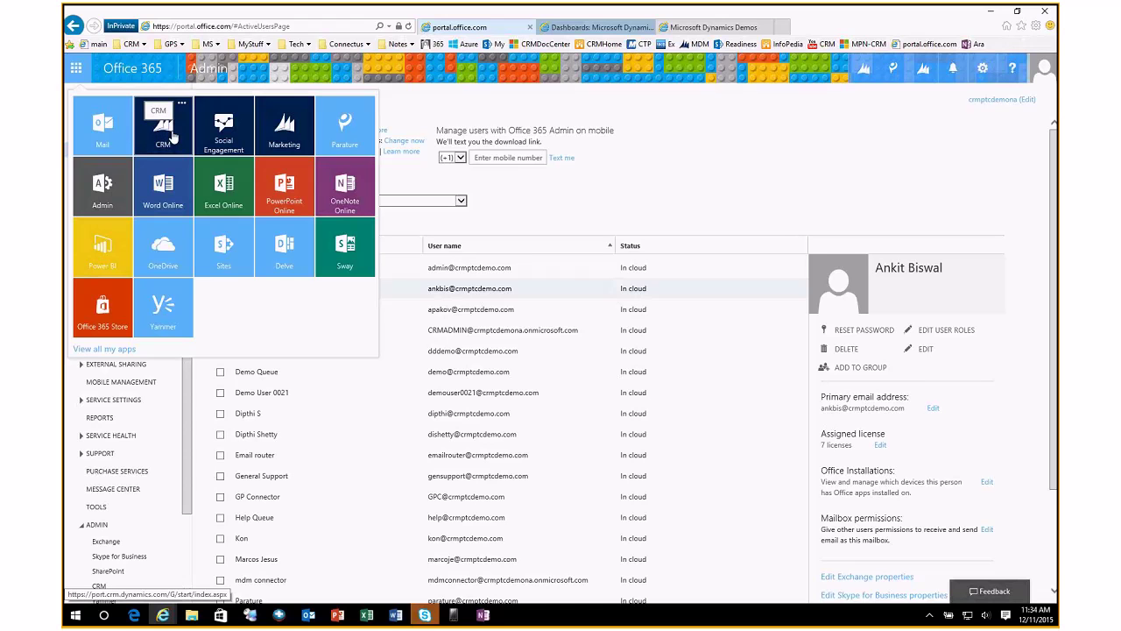
pyautogui.click(587, 28)
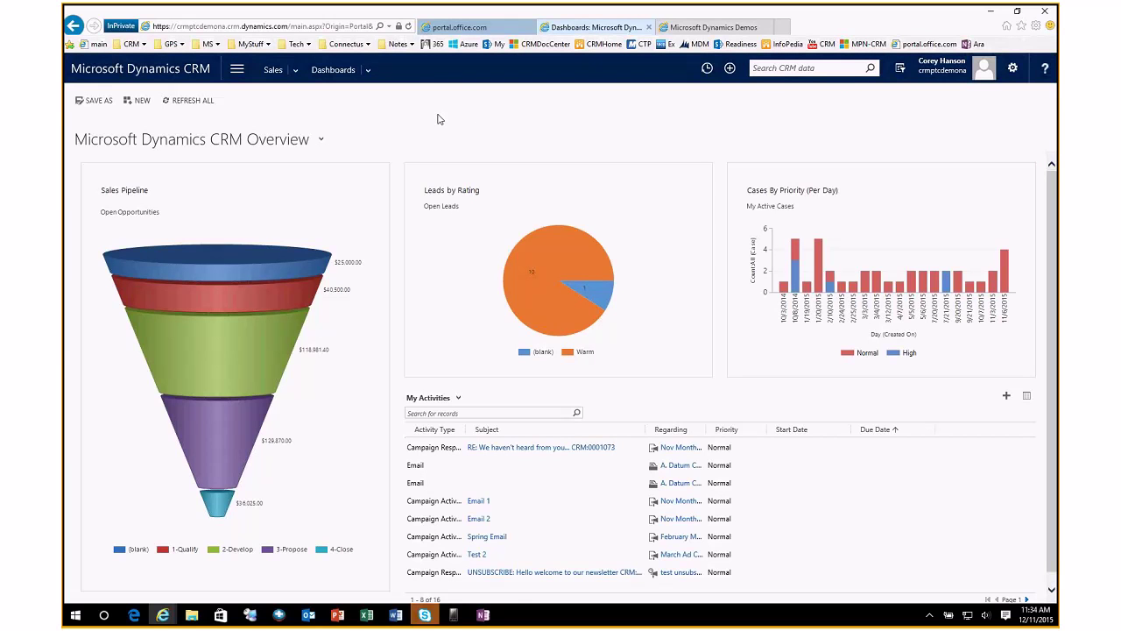
pyautogui.click(464, 28)
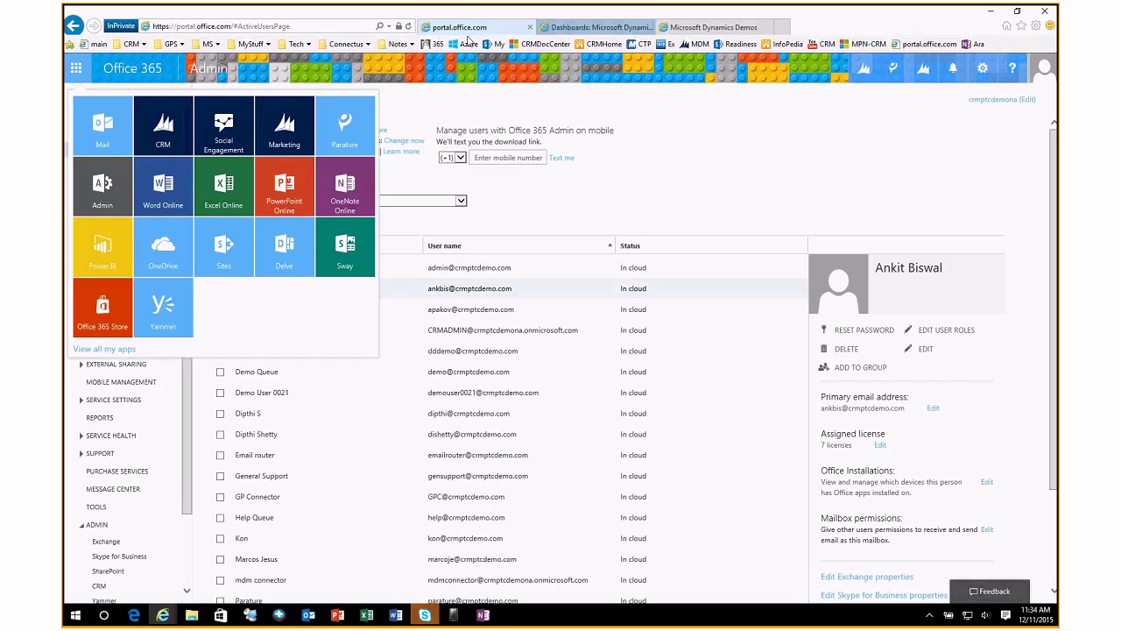
pyautogui.click(700, 111)
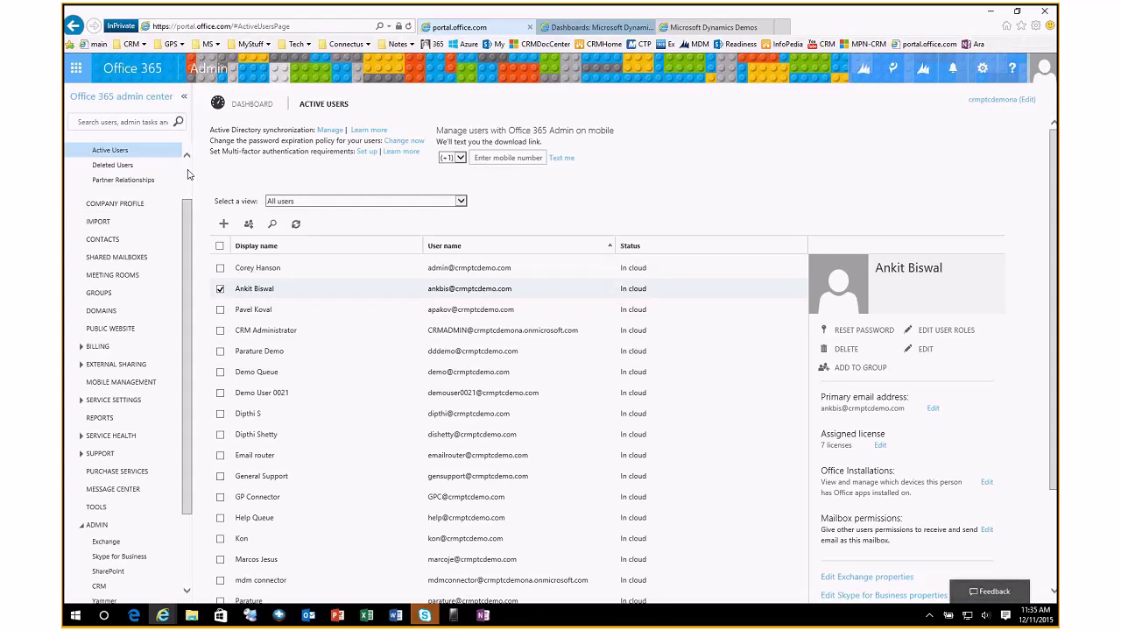
pyautogui.scroll(1, 186, 174)
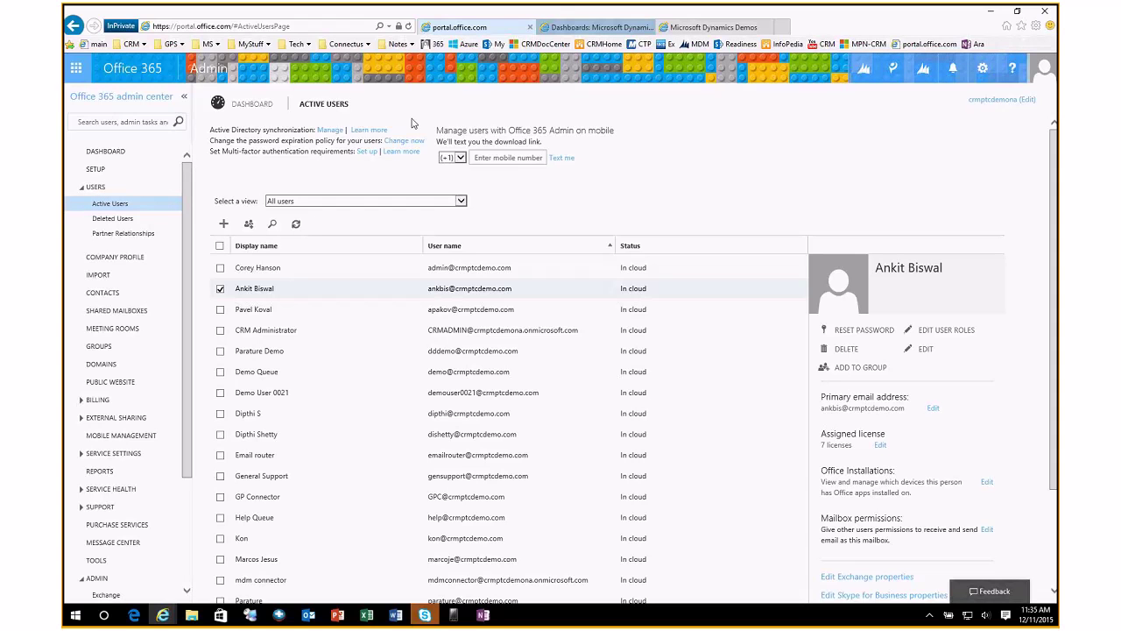
# Step: Switch to Microsoft Dynamics CRM and view its available work areas, such as Sales, Service and Marketing
pyautogui.click(591, 32)
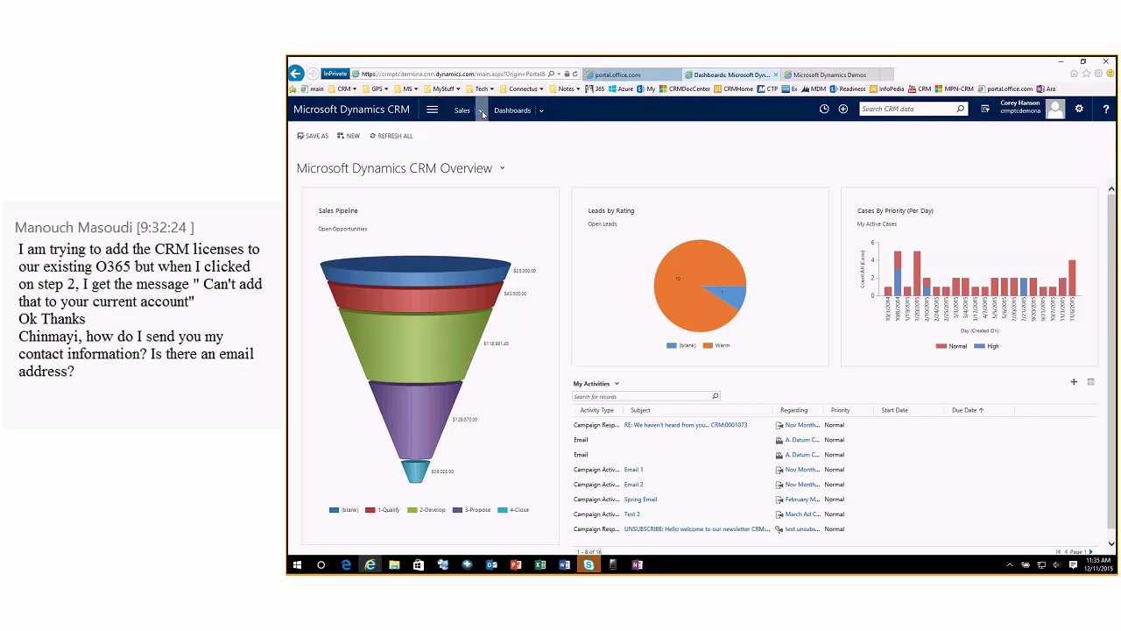
pyautogui.click(433, 112)
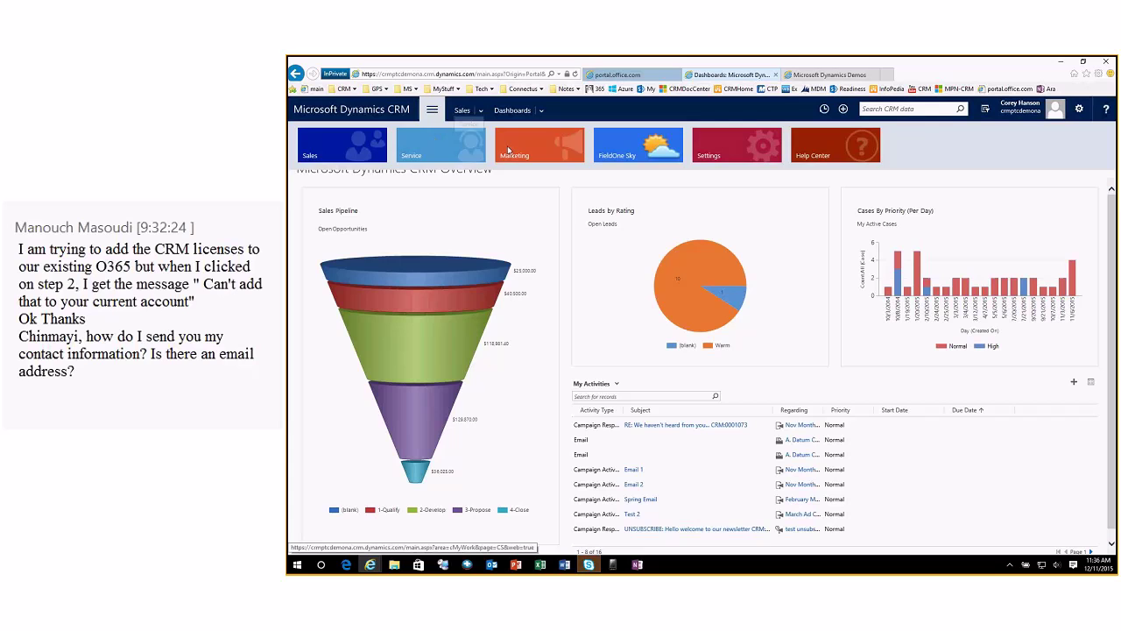
pyautogui.click(431, 111)
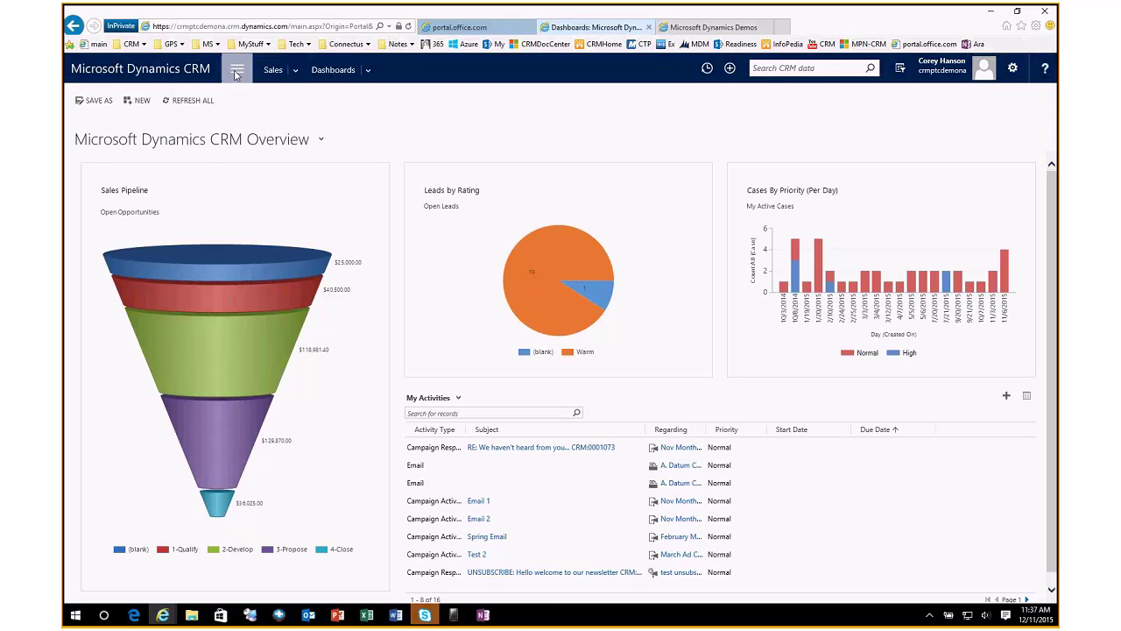
# Step: Go to the accounts in the Sales area and open the first A. Datum Corporation (sample) record
pyautogui.click(294, 72)
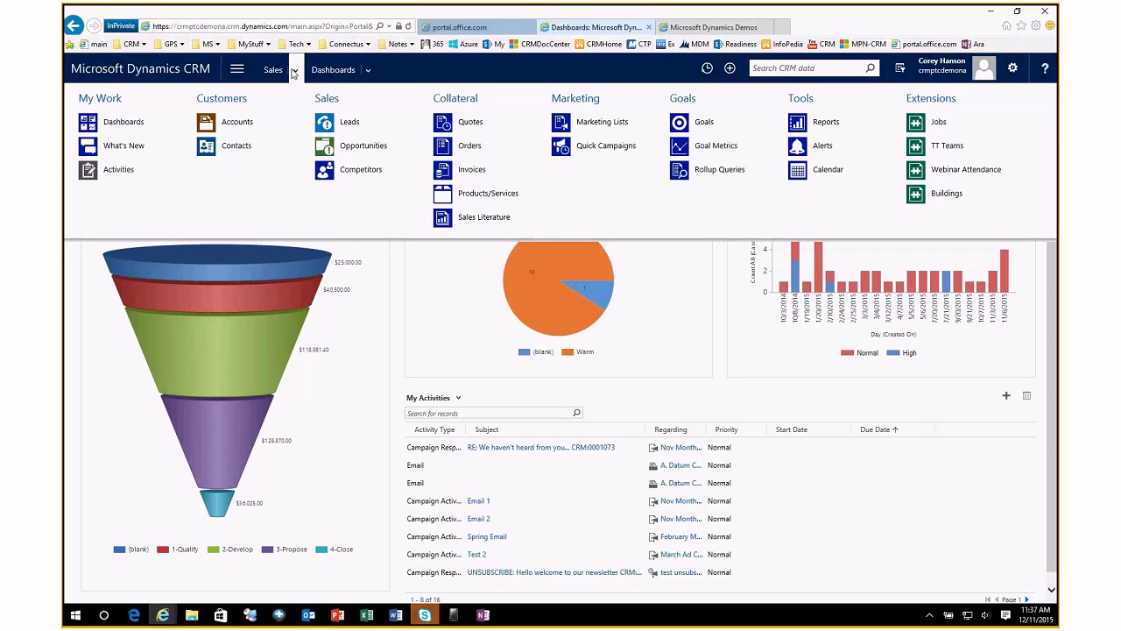
pyautogui.click(237, 123)
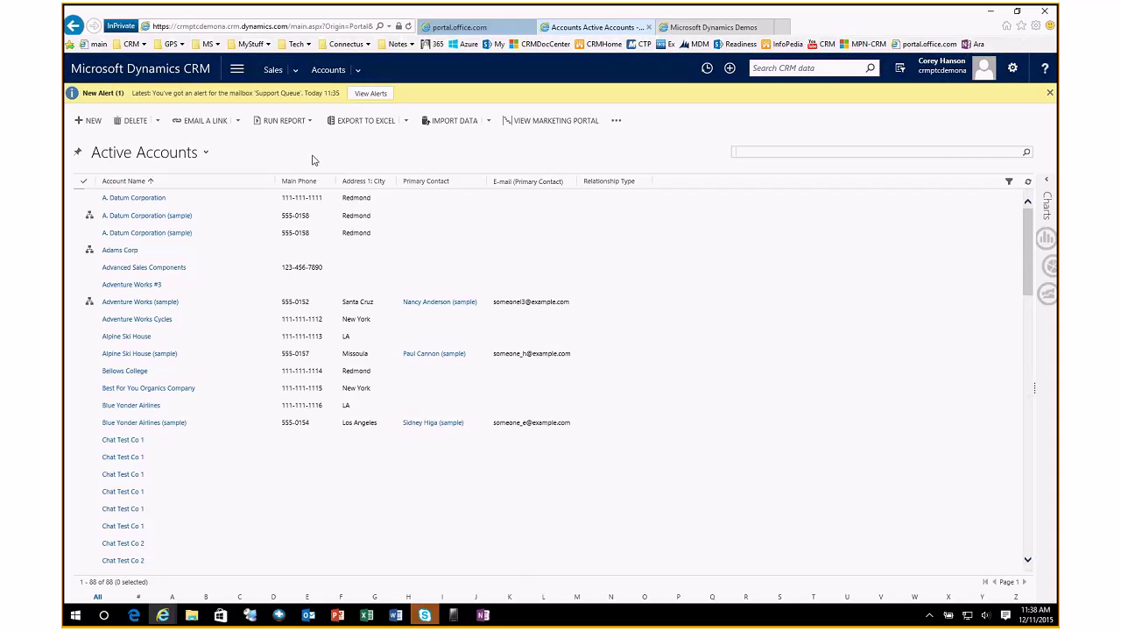
pyautogui.click(153, 220)
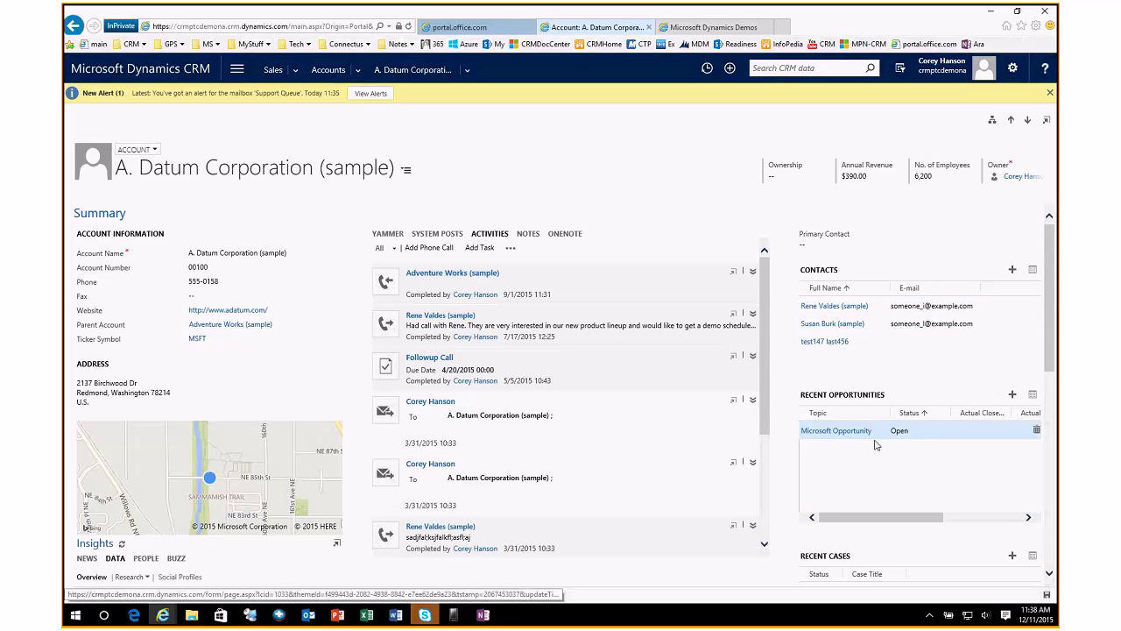
# Step: Review the account's contacts, recent opportunities, cases and activities, and display its Yammer conversations
pyautogui.scroll(-2, 876, 444)
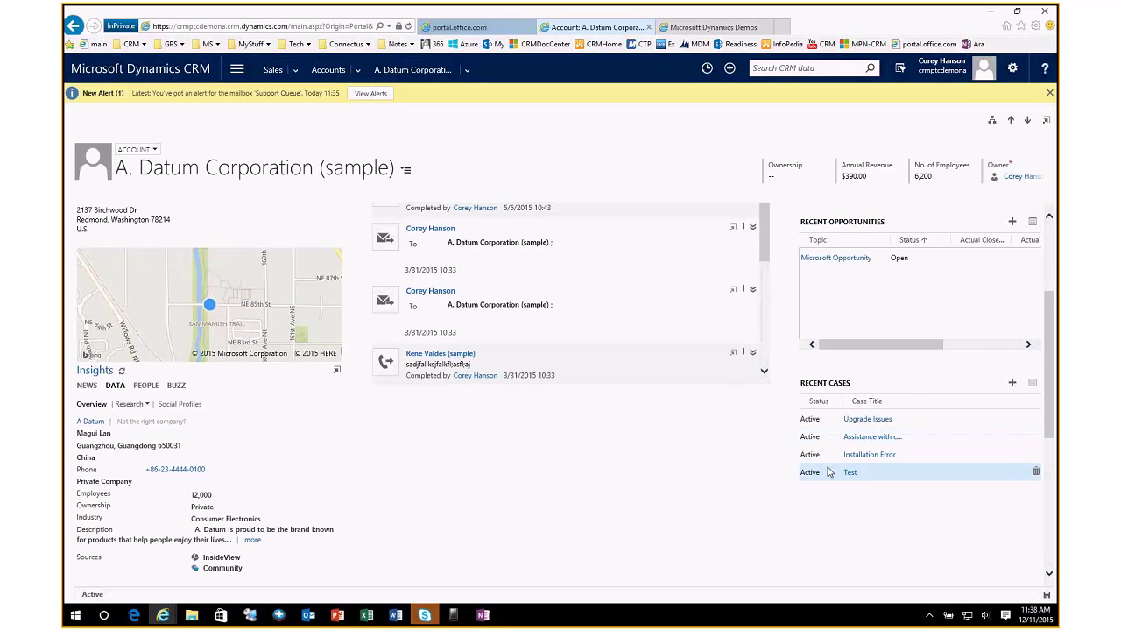
pyautogui.scroll(1, 841, 447)
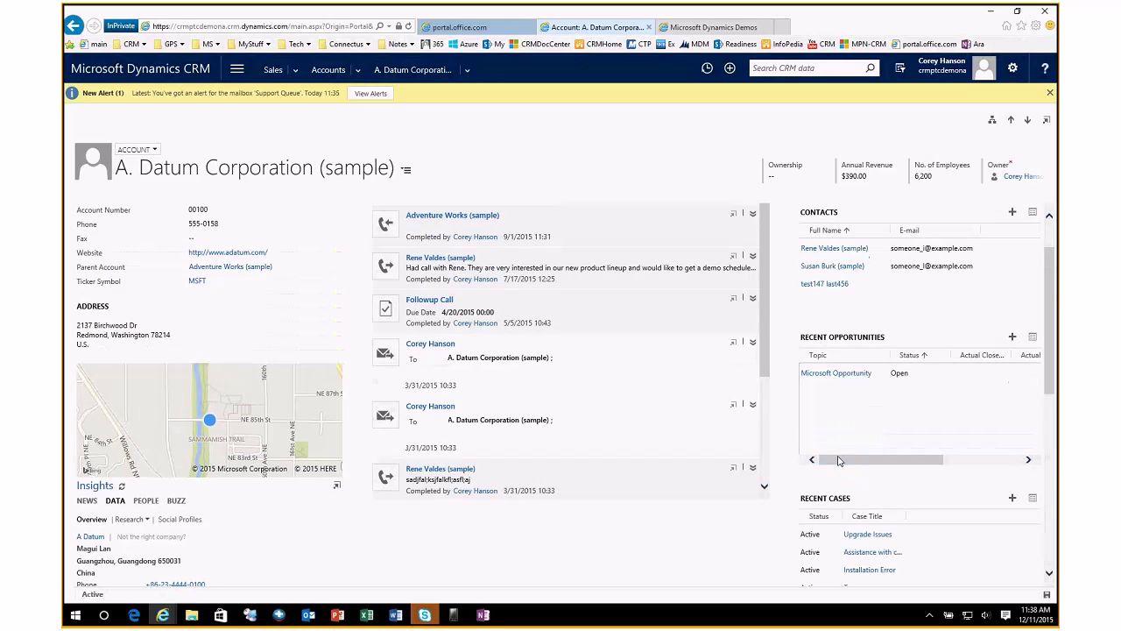
pyautogui.scroll(1, 388, 285)
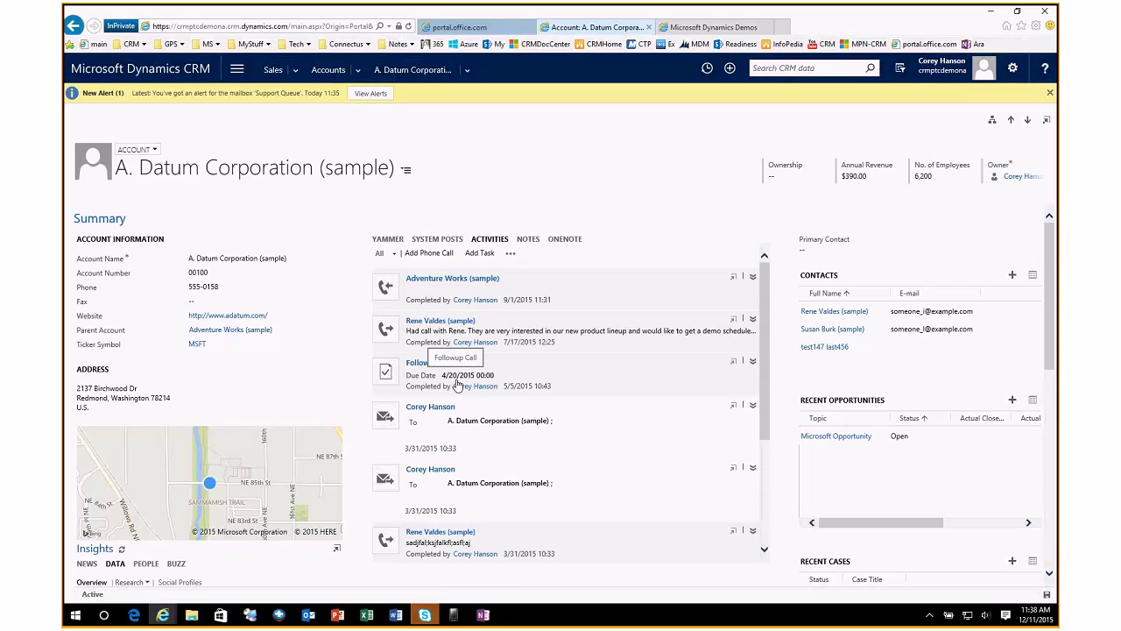
pyautogui.click(388, 240)
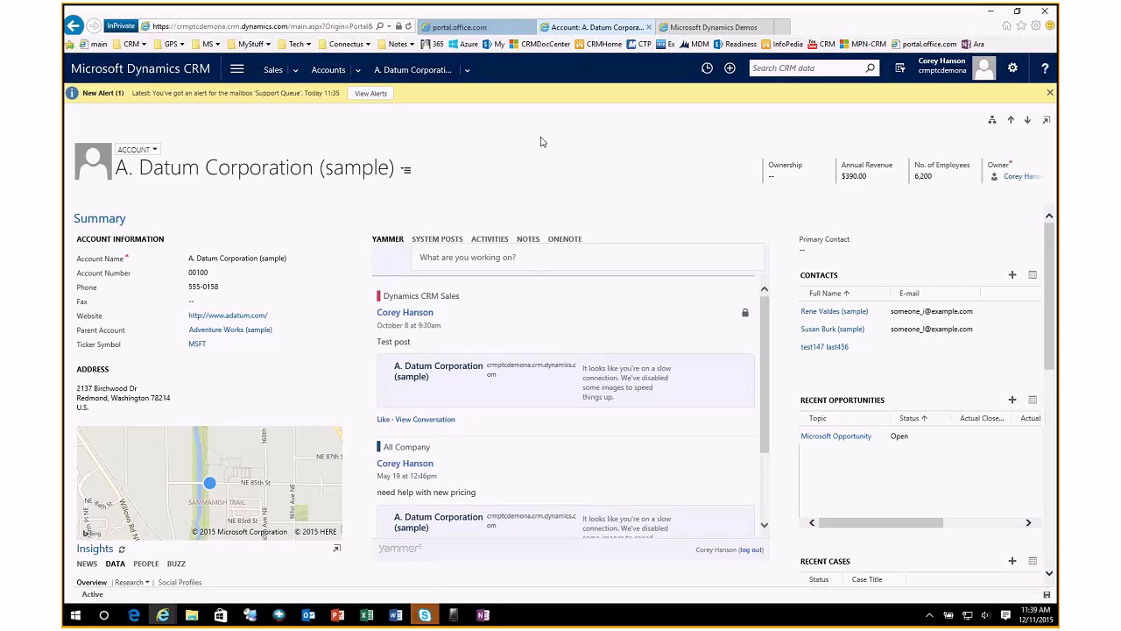
# Step: Go back to the accounts list, create an account named "New Customer" and save it
pyautogui.click(322, 74)
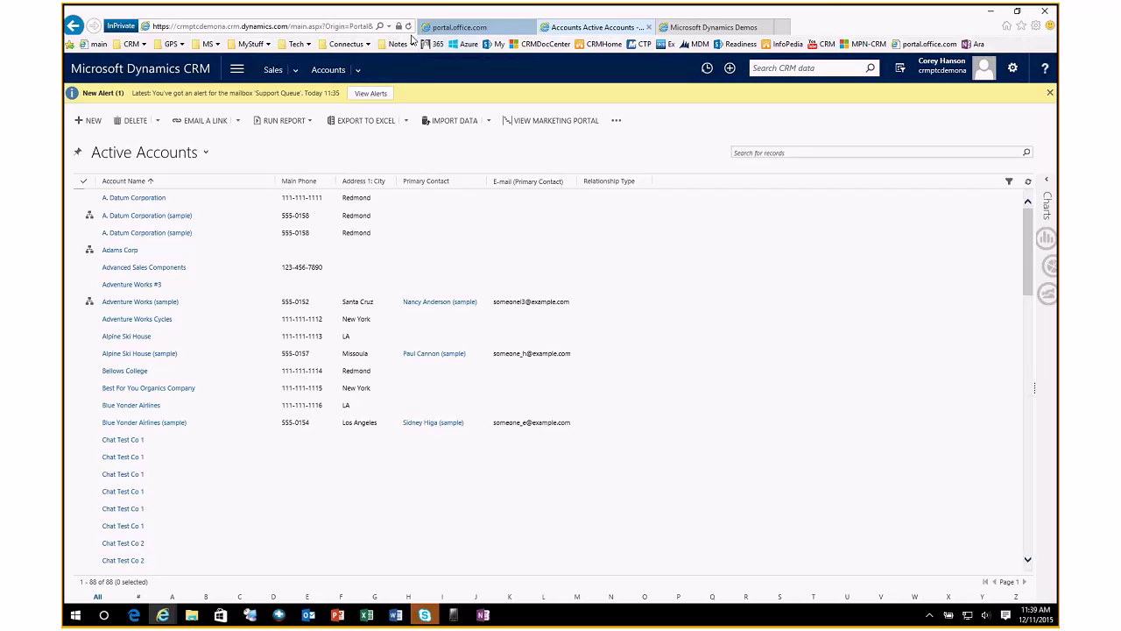
pyautogui.click(87, 120)
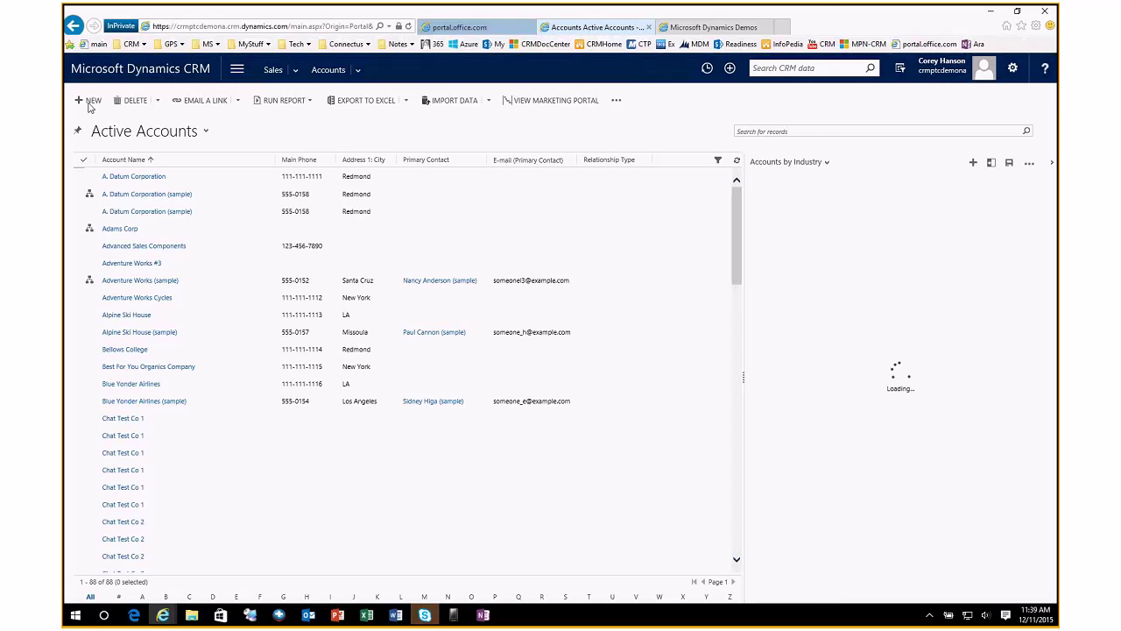
pyautogui.click(88, 120)
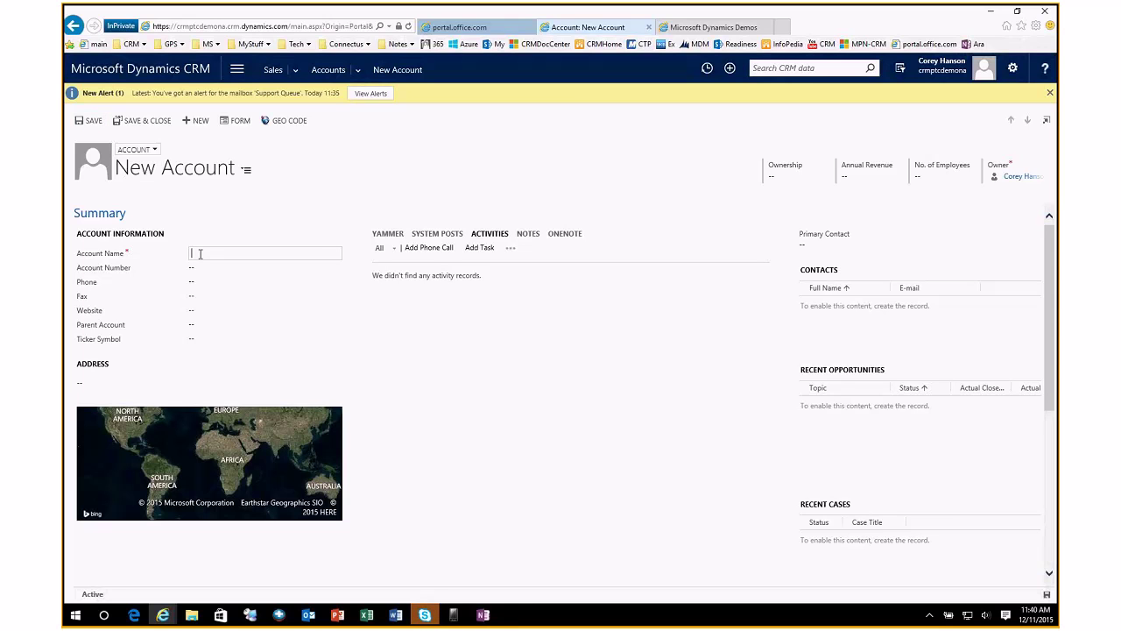
pyautogui.write('New Customer')
pyautogui.press('Tab')
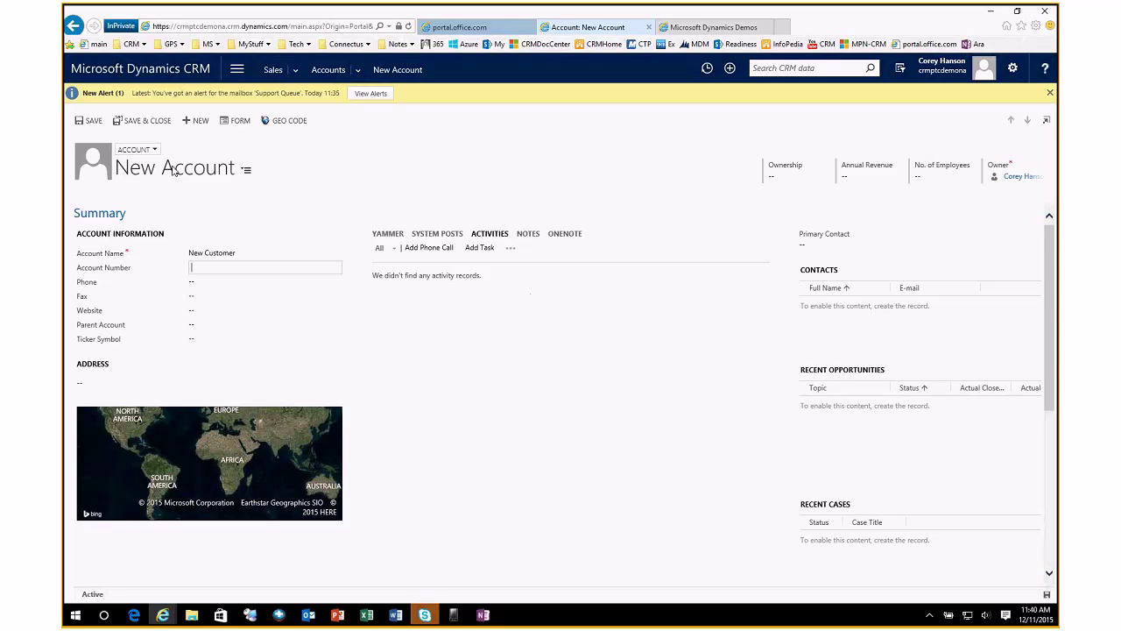
pyautogui.click(92, 123)
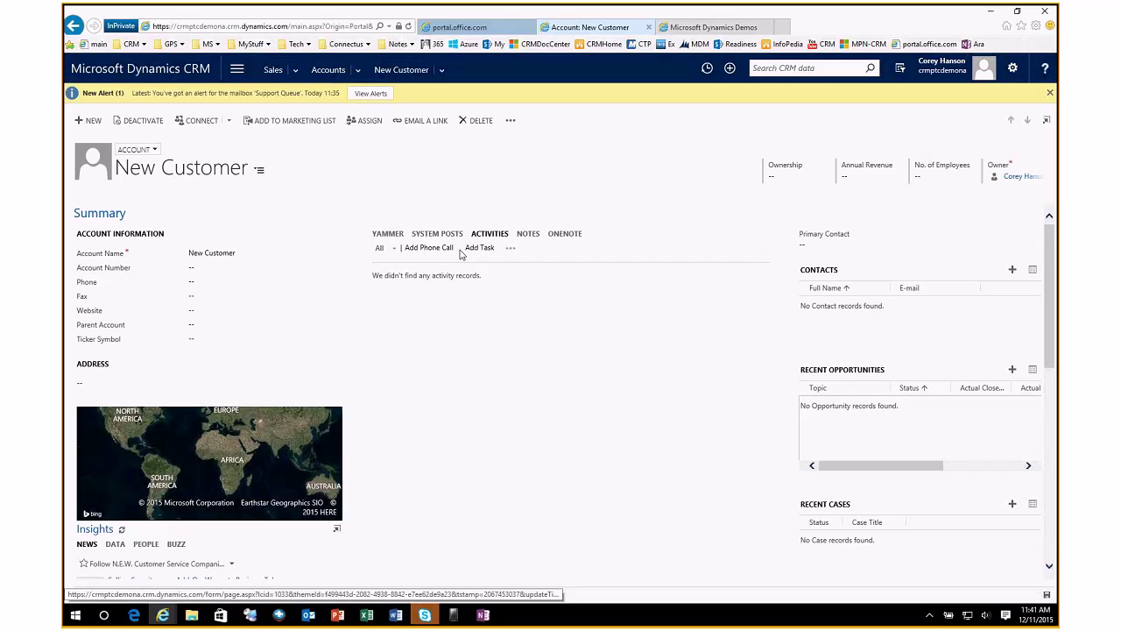
# Step: Check which additional activity types can be added to the New Customer account
pyautogui.click(510, 249)
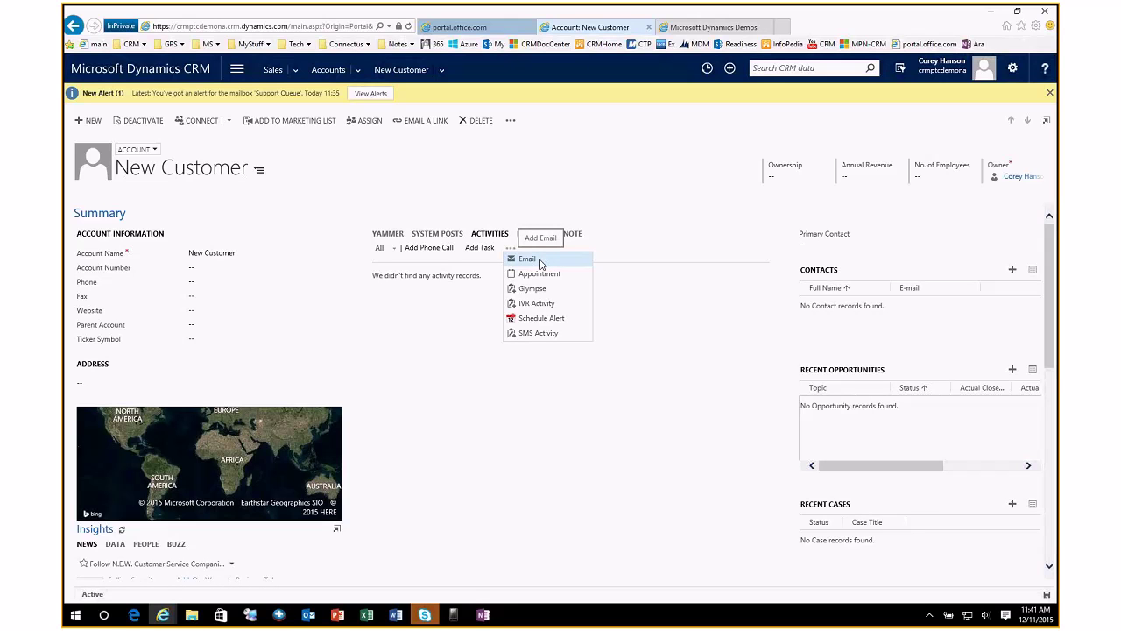
pyautogui.click(634, 207)
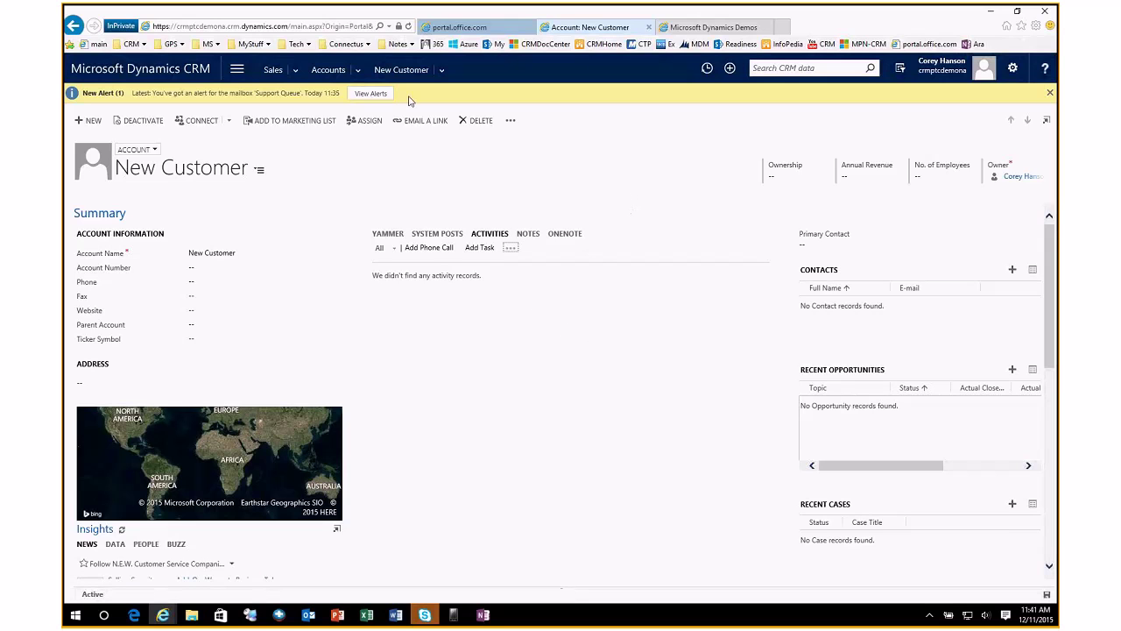
# Step: Return to the accounts list and dismiss the mailbox alert notification
pyautogui.click(337, 78)
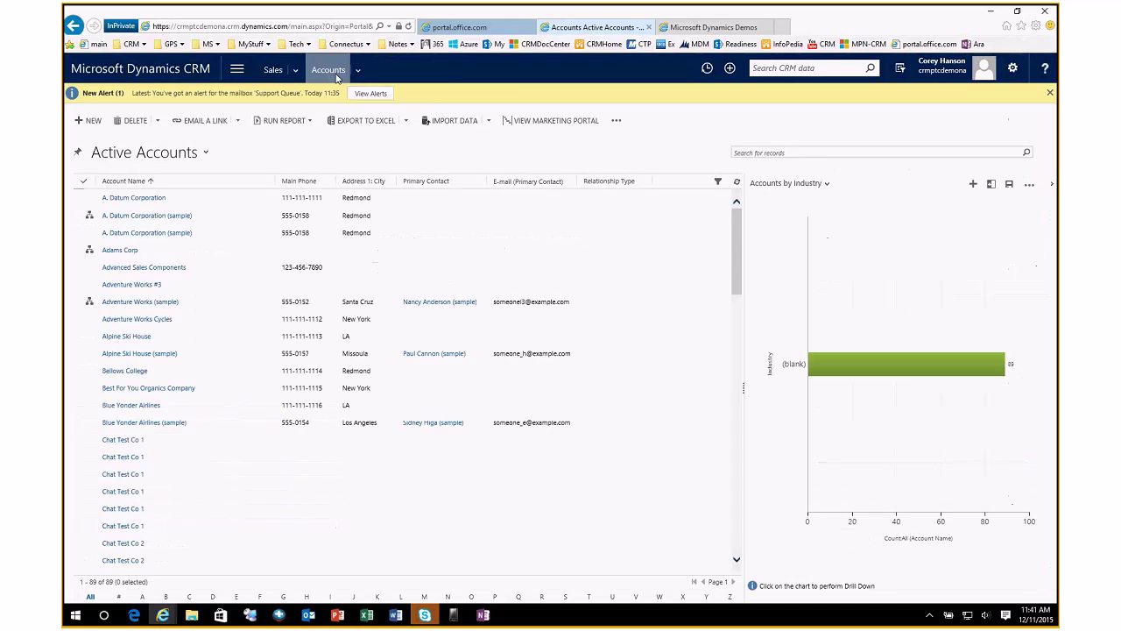
pyautogui.click(1049, 92)
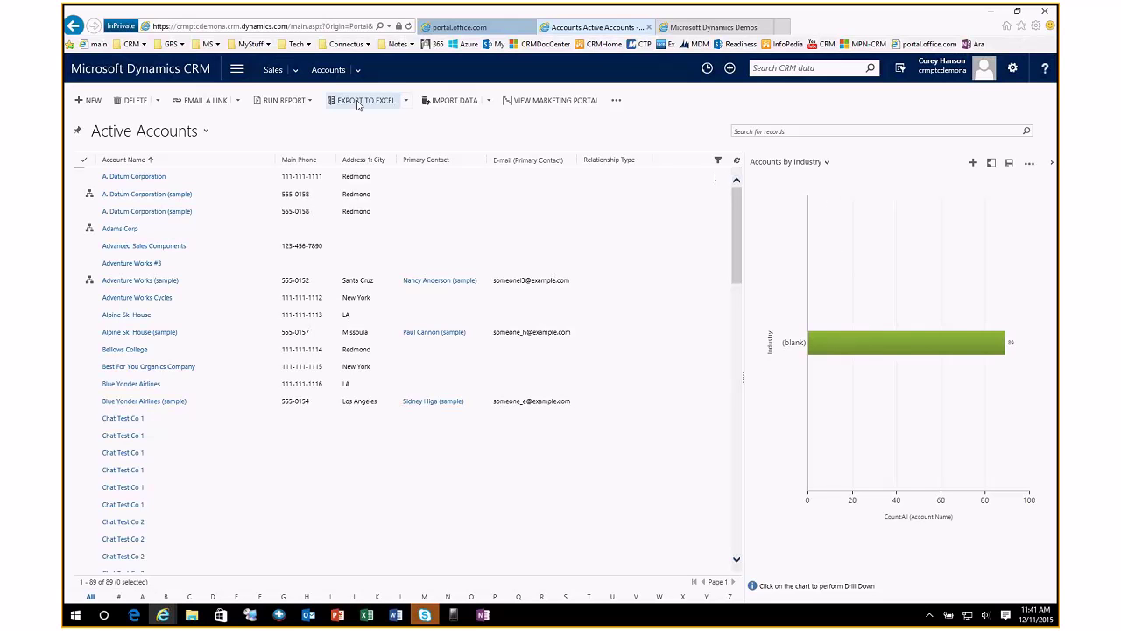
# Step: Go to the leads in the Sales area and expand the chart pane beside the list
pyautogui.click(297, 75)
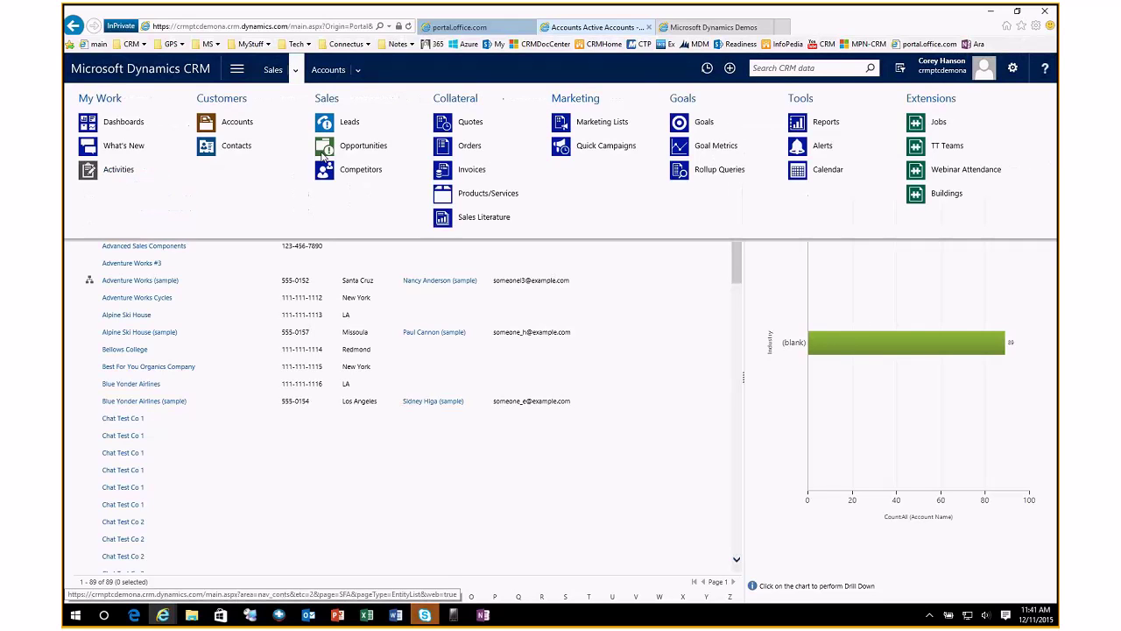
pyautogui.click(349, 190)
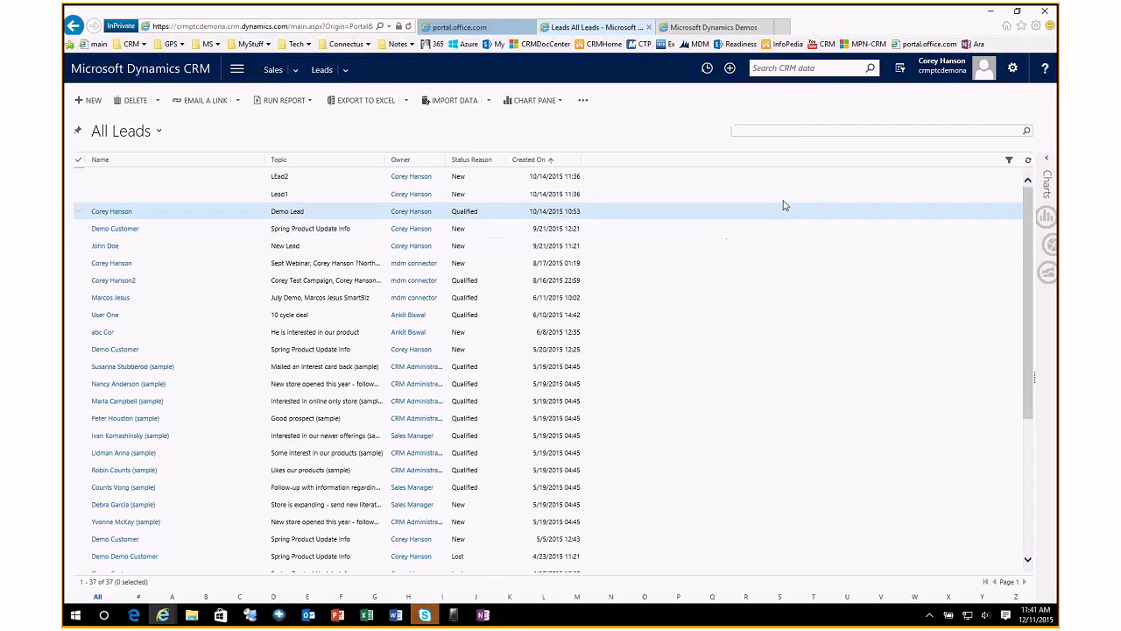
pyautogui.click(1049, 163)
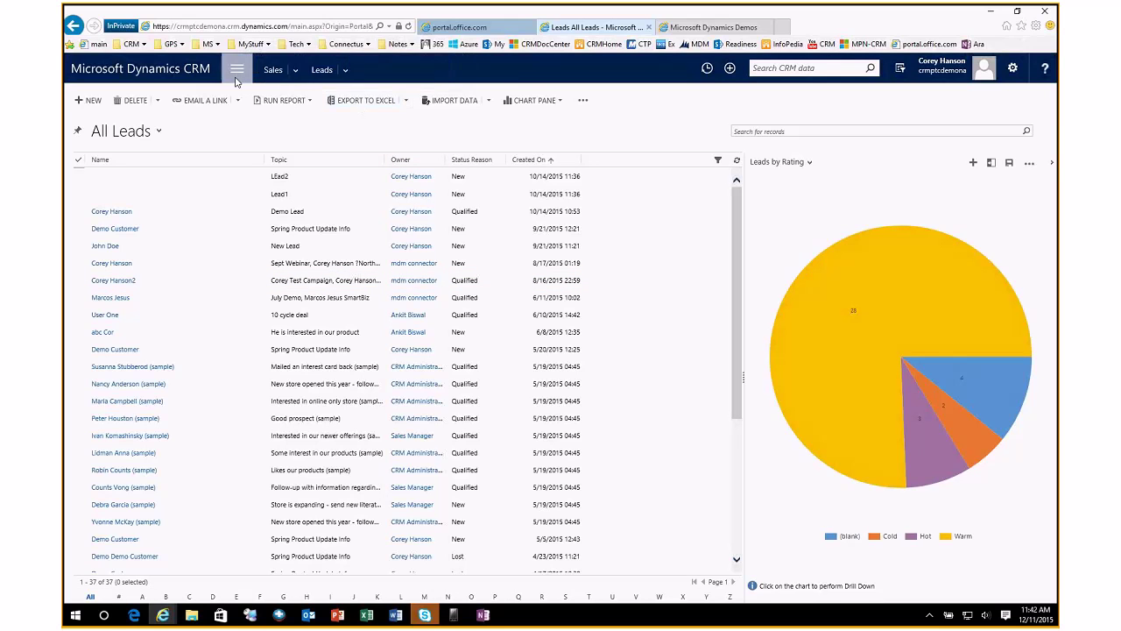
# Step: Open the qualified lead with the topic Demo Lead and launch the form editor for its form
pyautogui.click(179, 213)
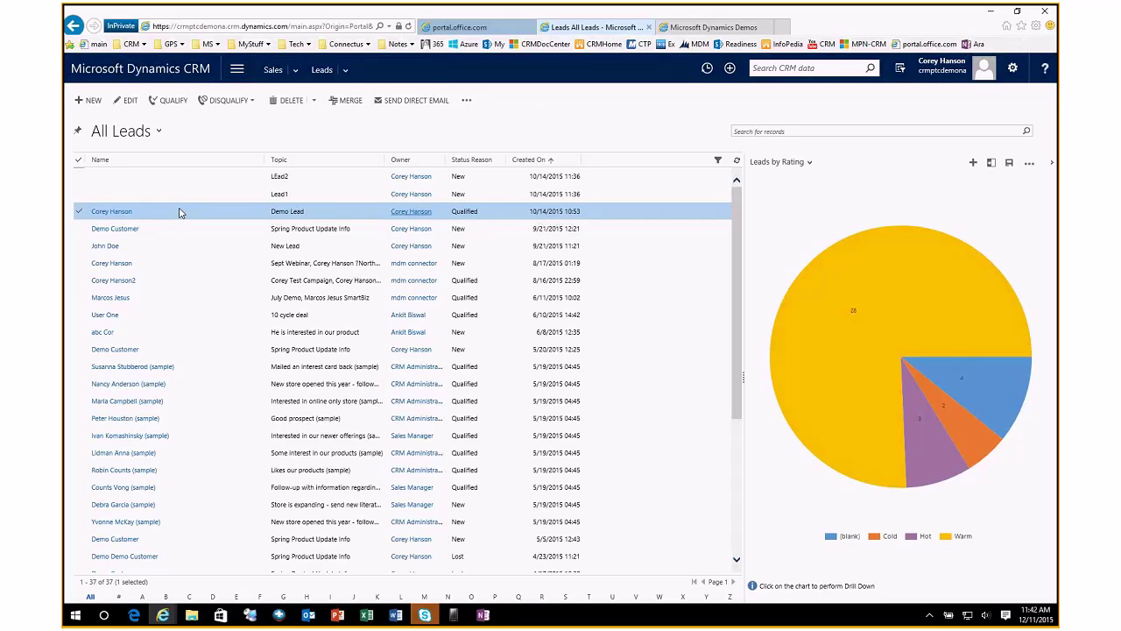
pyautogui.doubleClick(140, 218)
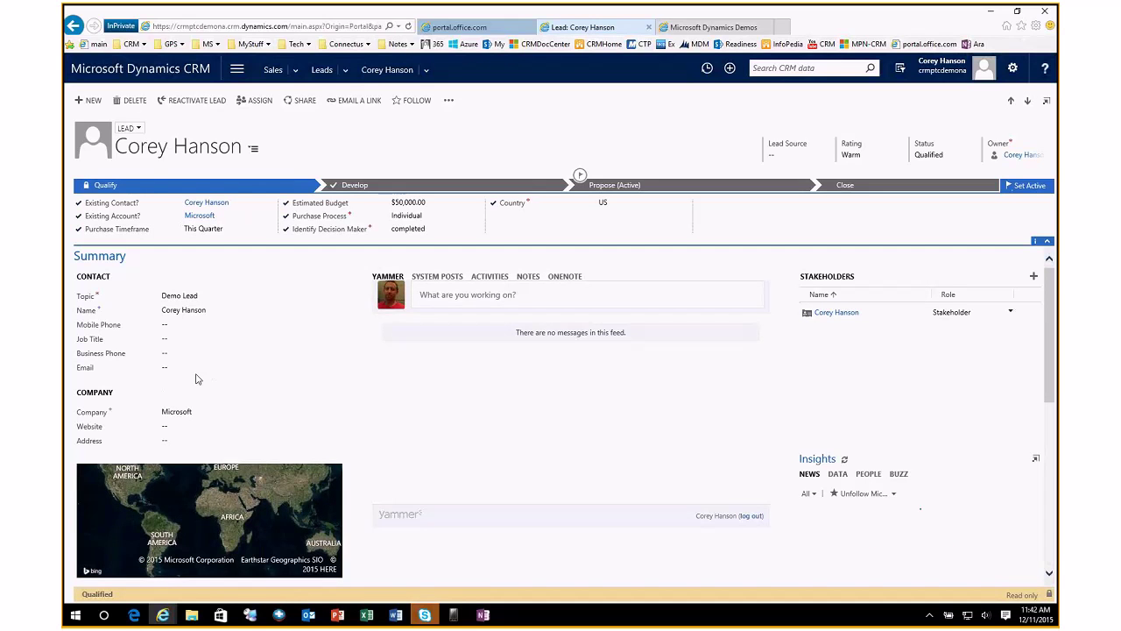
pyautogui.click(449, 101)
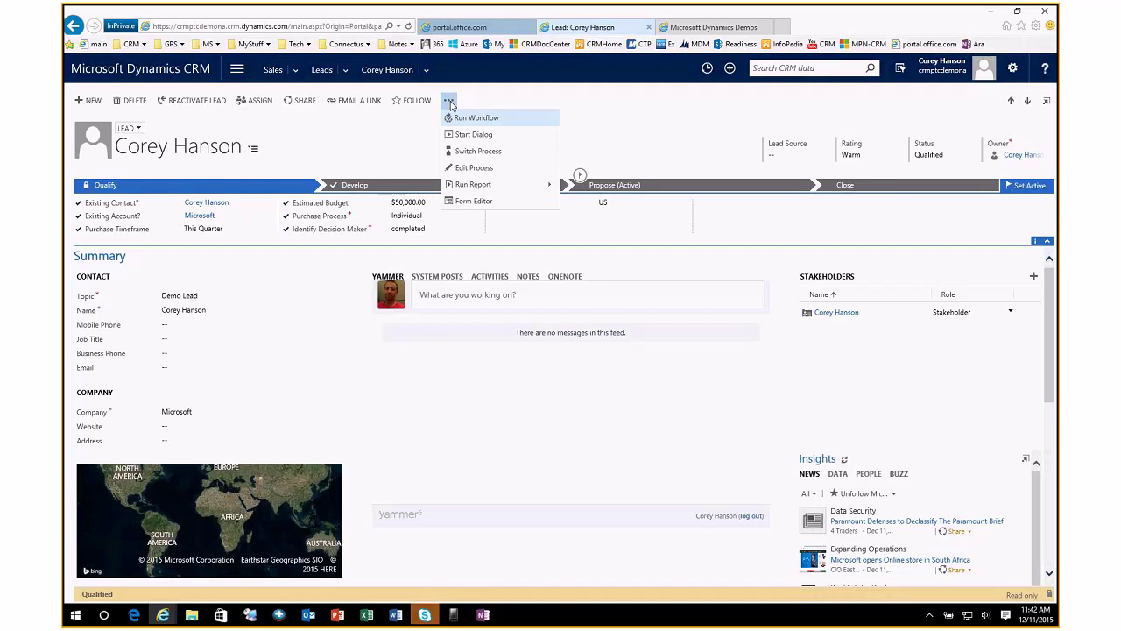
pyautogui.click(479, 203)
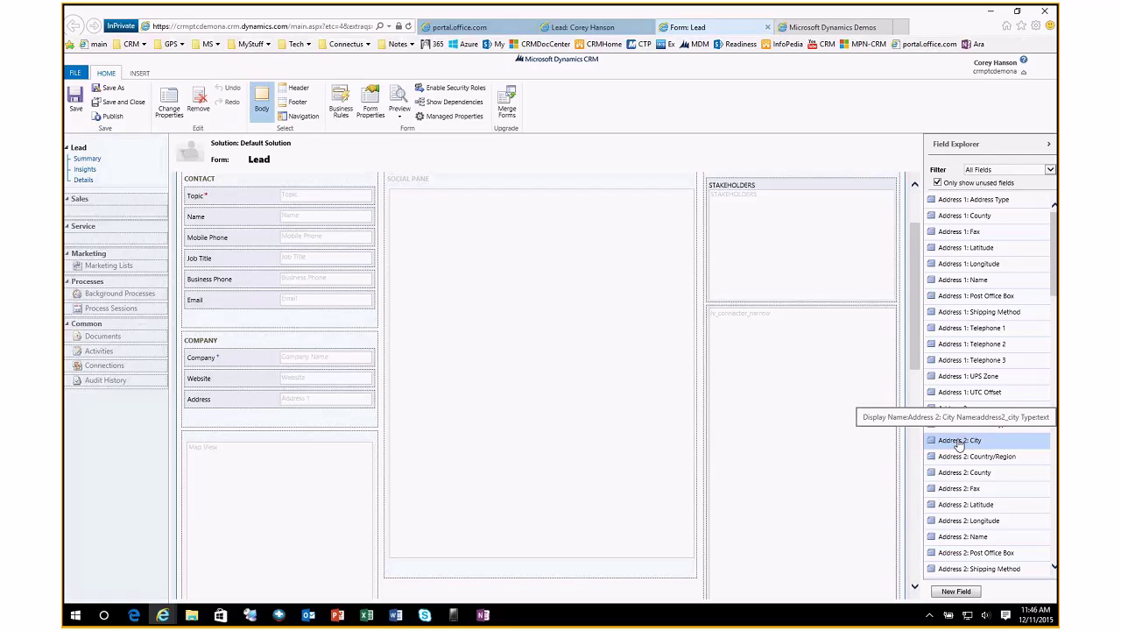
# Step: Add the unused Confirm Interest field below Email in the Contact section of the Lead form
pyautogui.scroll(-2, 987, 360)
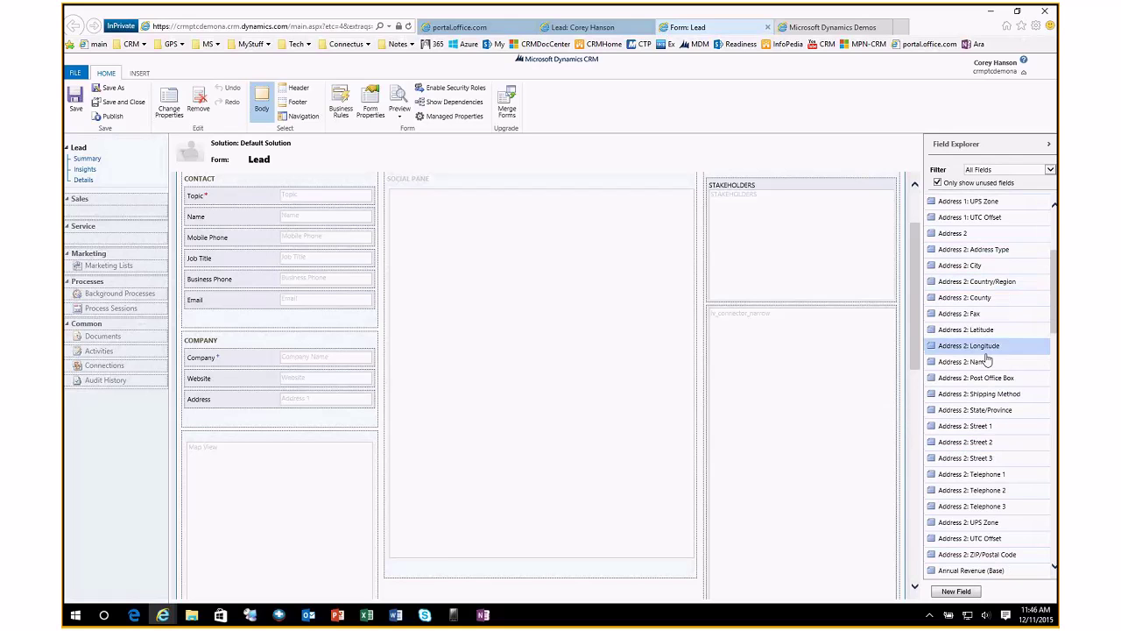
pyautogui.scroll(-3, 987, 360)
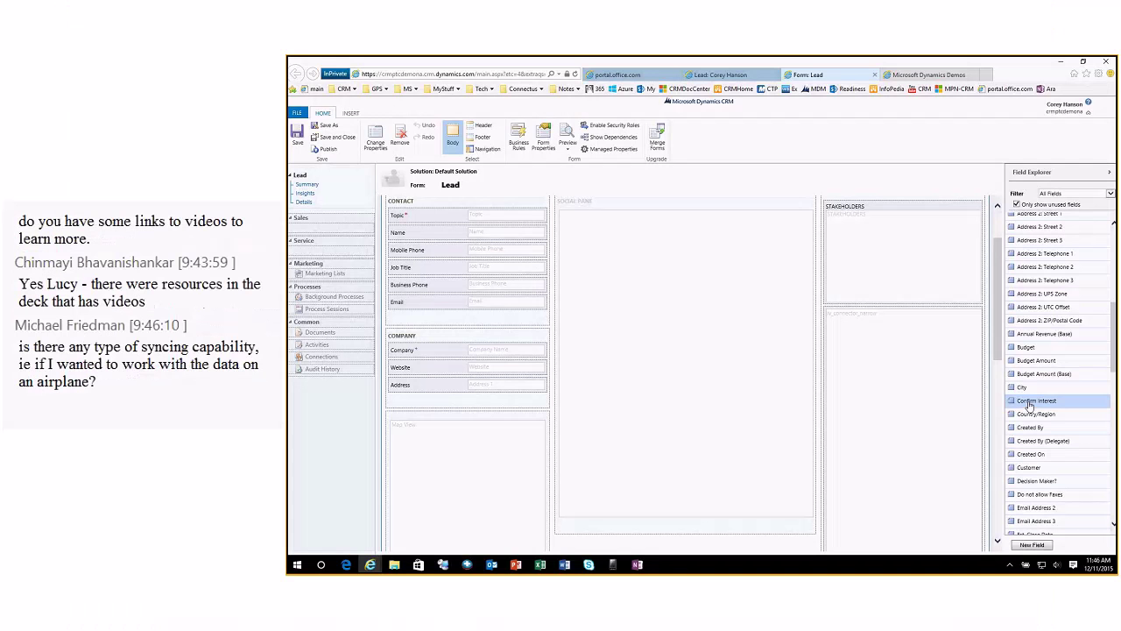
pyautogui.moveTo(1043, 400); pyautogui.dragTo(421, 320)
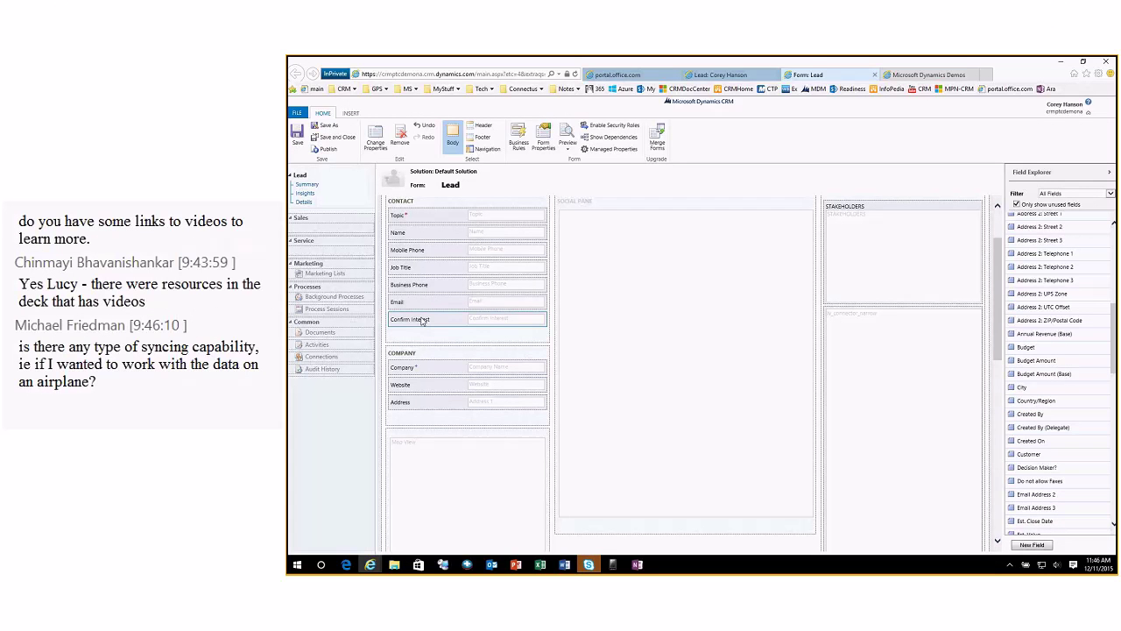
# Step: Start a new lead field with the display name "New Field" and the data type Option Set
pyautogui.click(1030, 545)
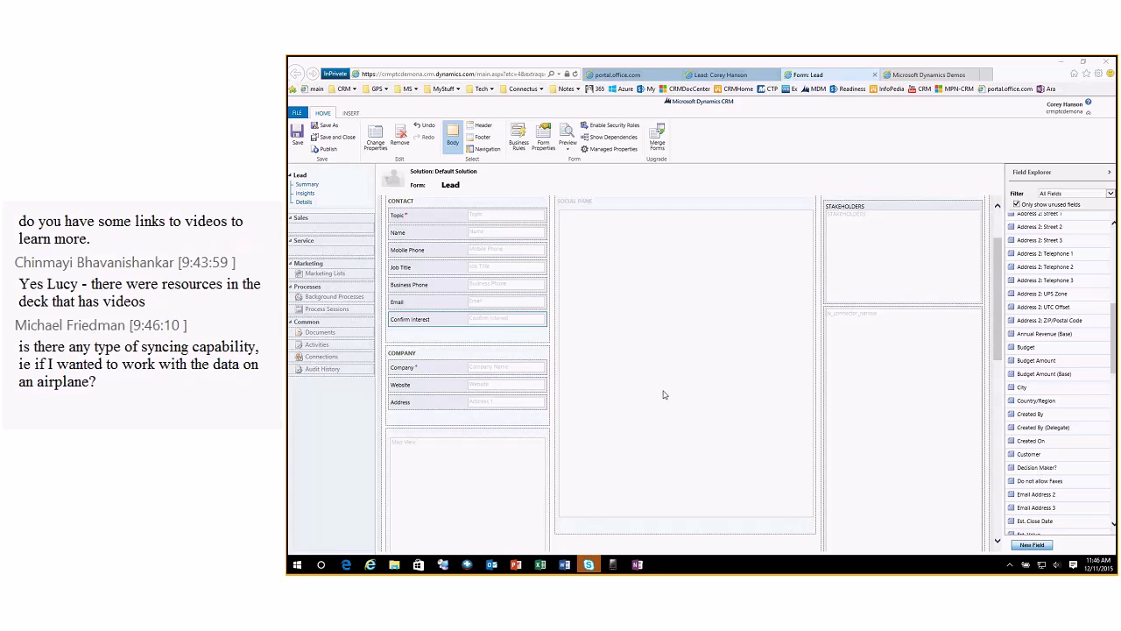
pyautogui.click(652, 234)
pyautogui.write('New Field')
pyautogui.press('Tab')
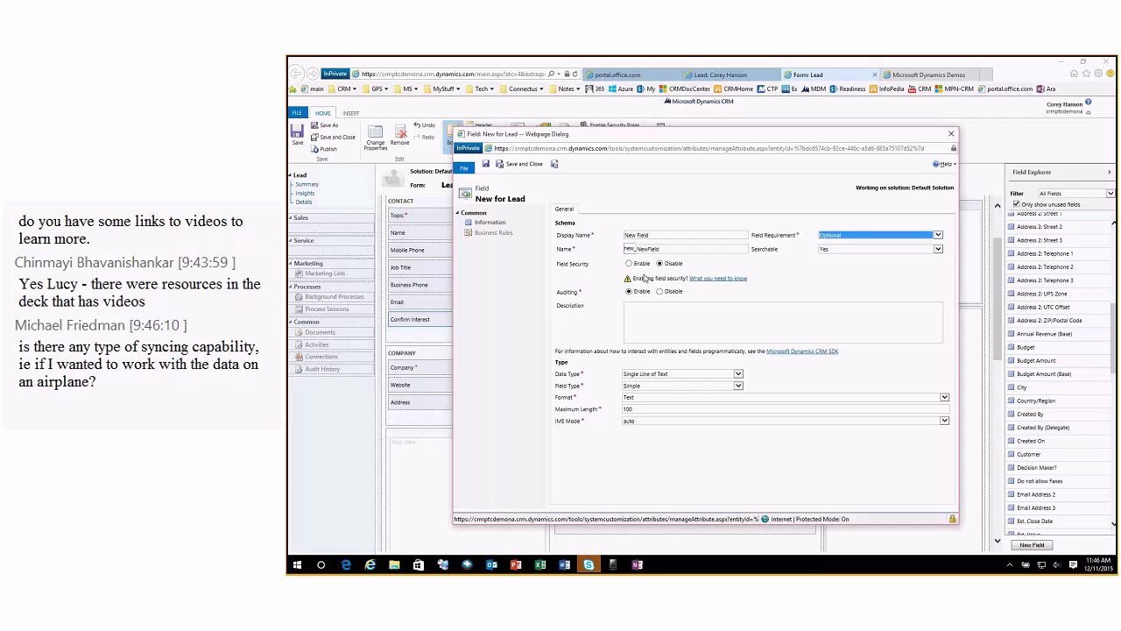
pyautogui.click(738, 375)
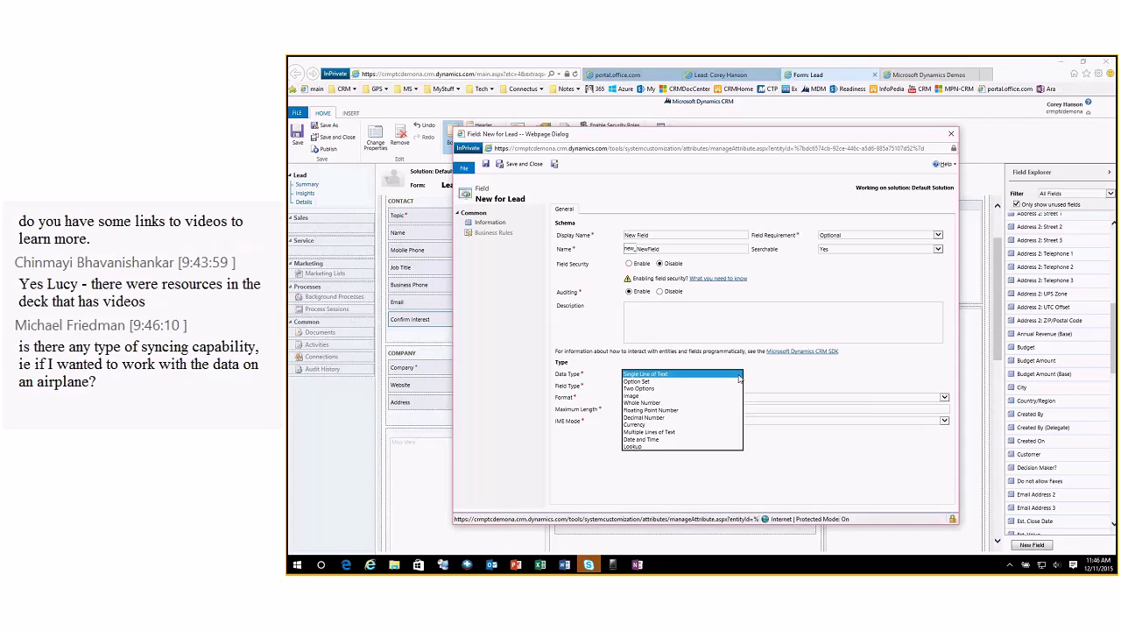
pyautogui.click(660, 384)
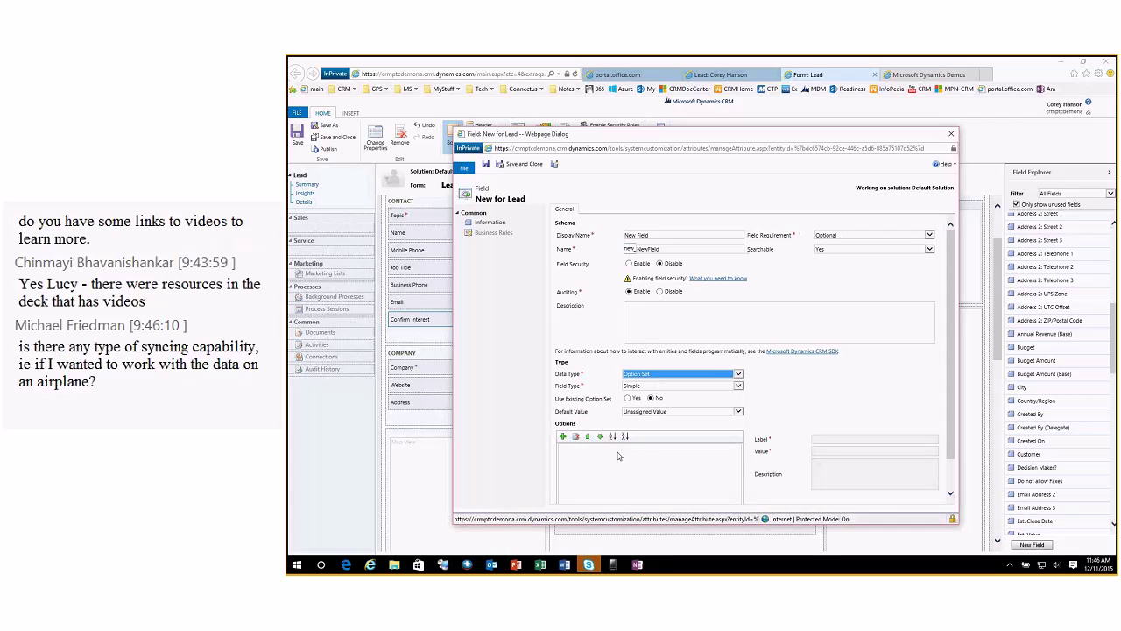
# Step: Add three options to the option set, label the last one A and the first one C, and save and close the field
pyautogui.click(563, 437)
pyautogui.click(563, 437)
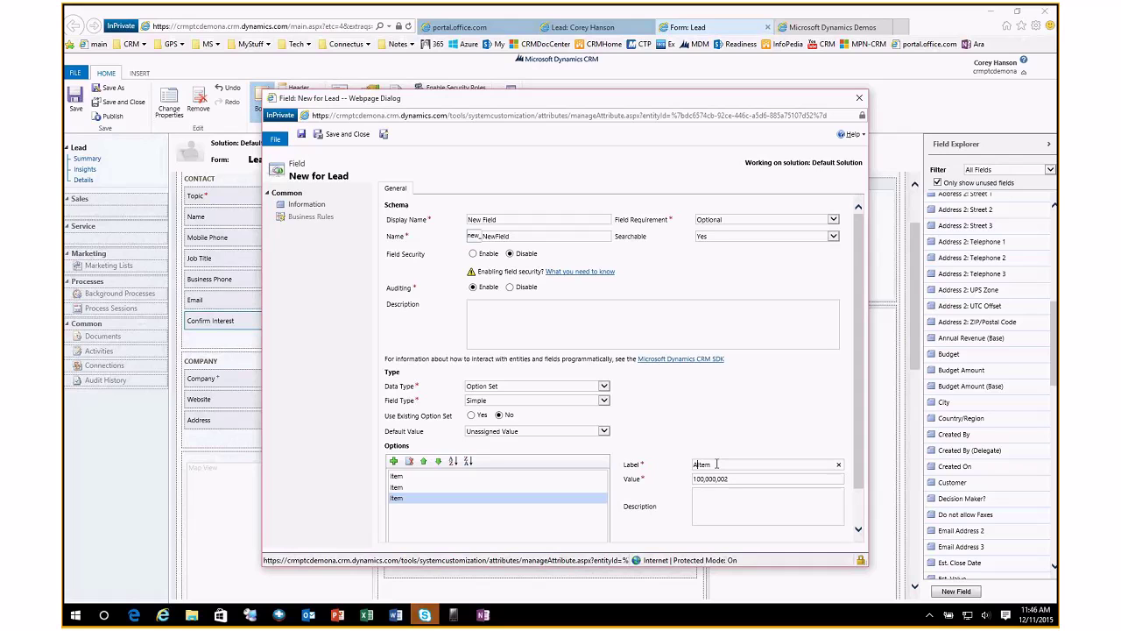
pyautogui.write('A')
pyautogui.press('Return')
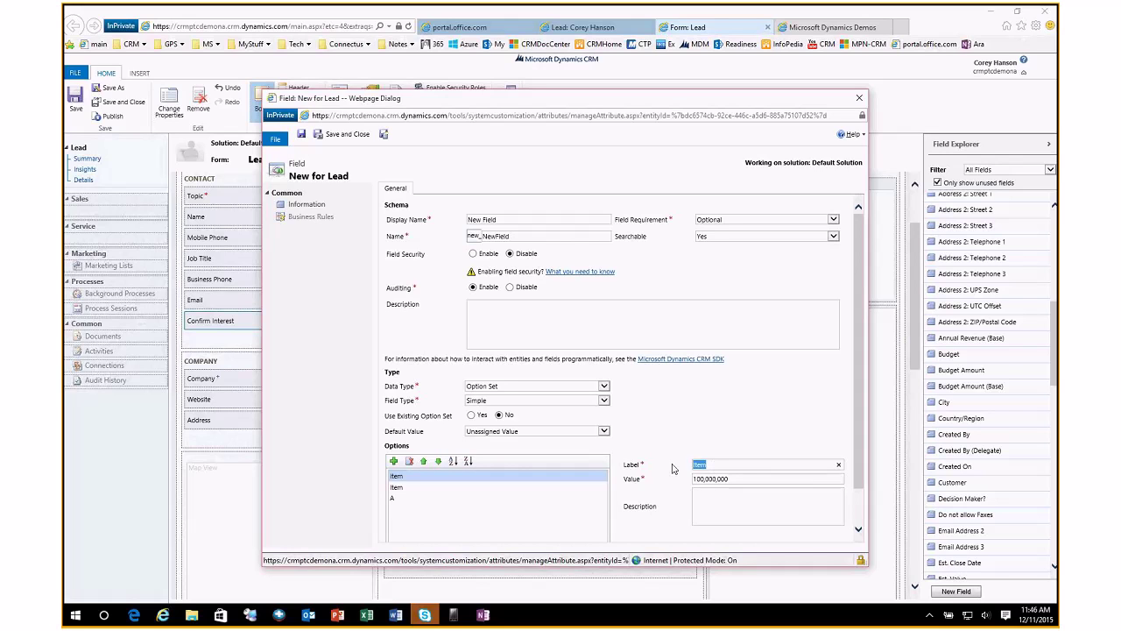
pyautogui.write('C')
pyautogui.click(347, 134)
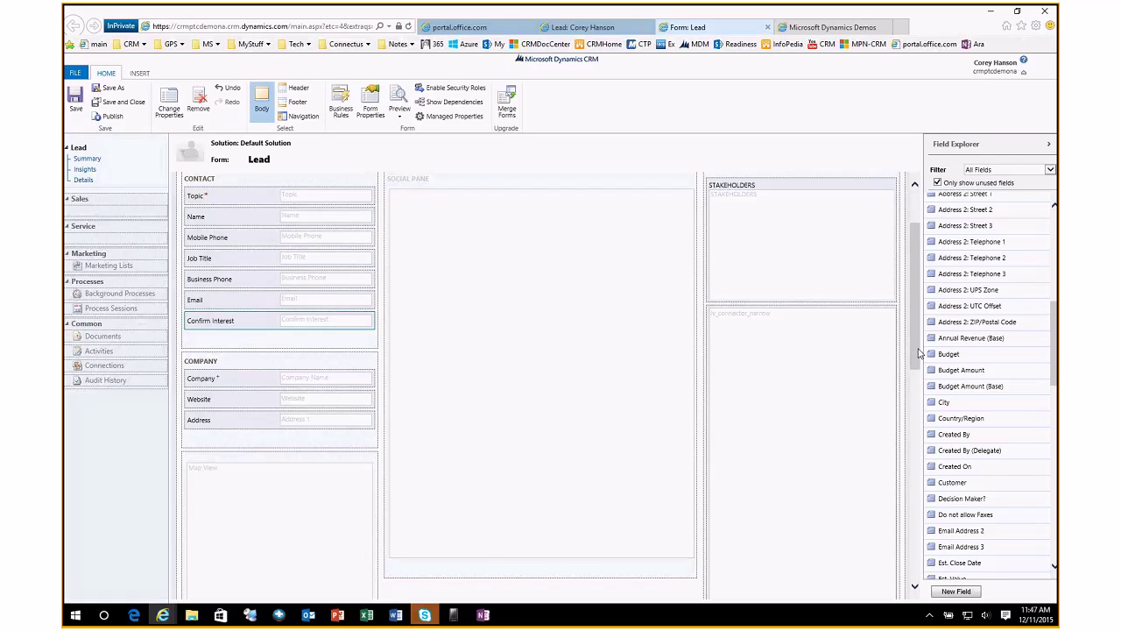
# Step: Add New Field below Confirm Interest in the Contact section and publish the Lead form
pyautogui.scroll(-5, 1014, 361)
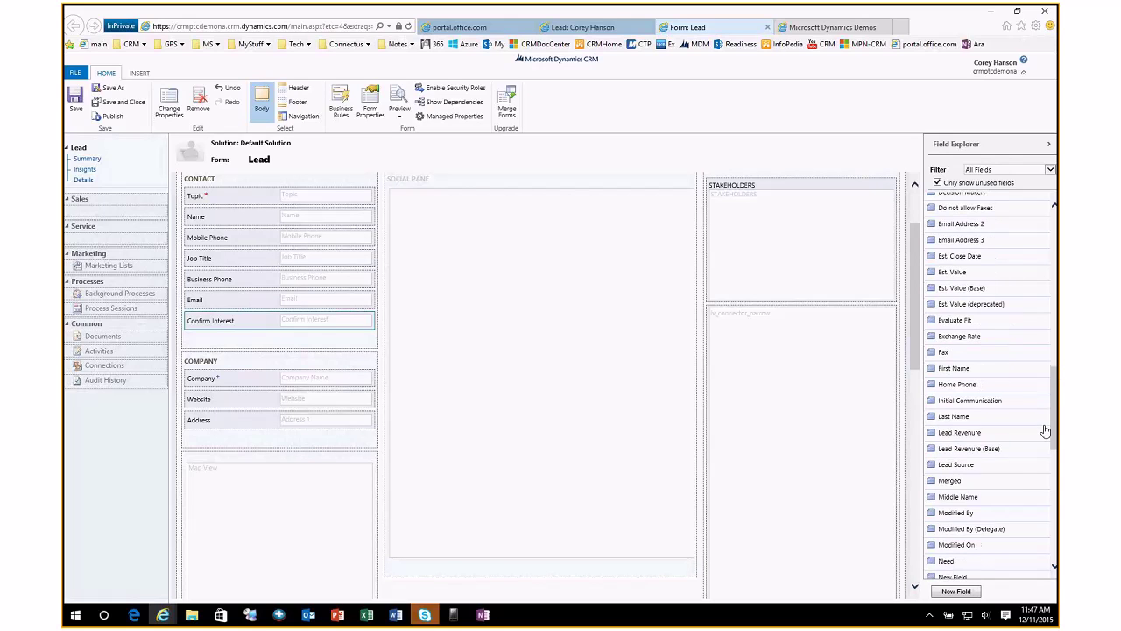
pyautogui.click(952, 453)
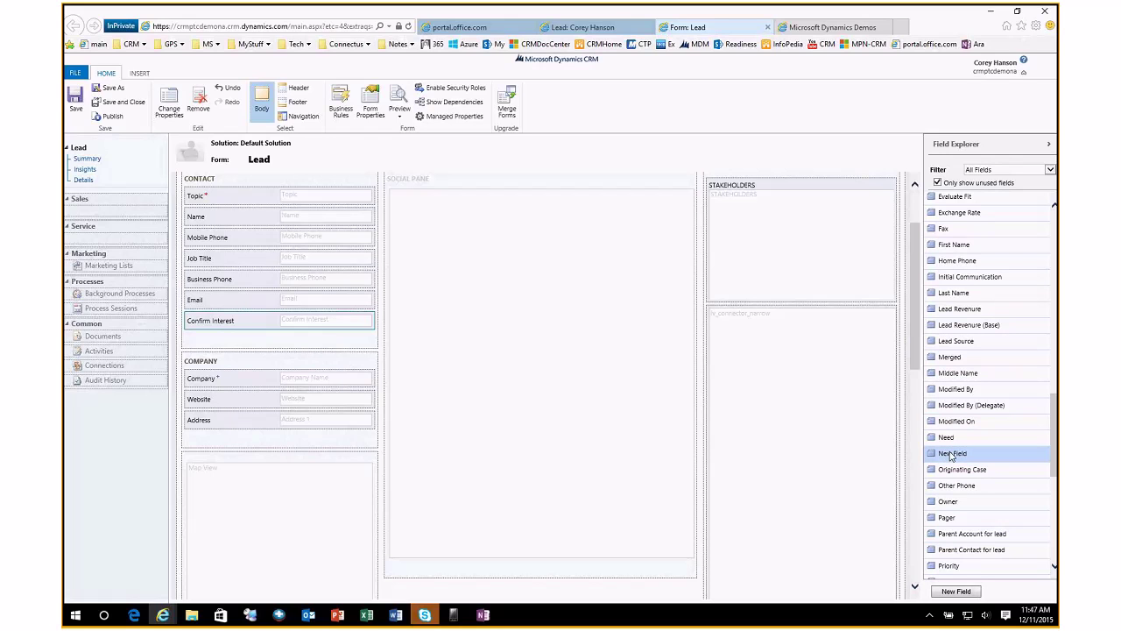
pyautogui.doubleClick(952, 453)
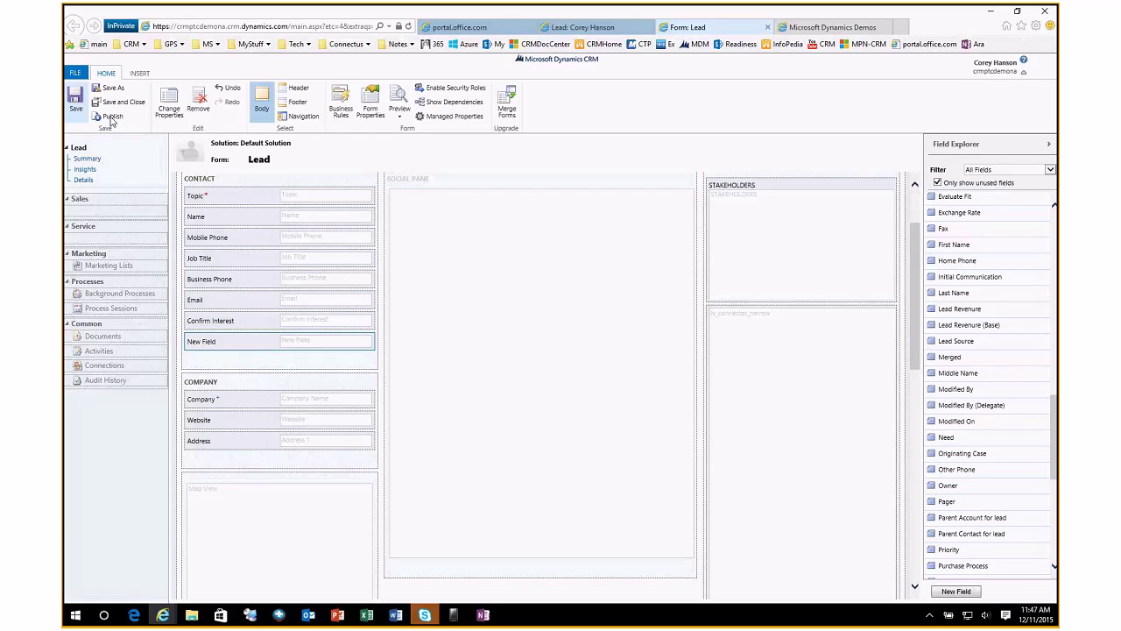
pyautogui.click(112, 117)
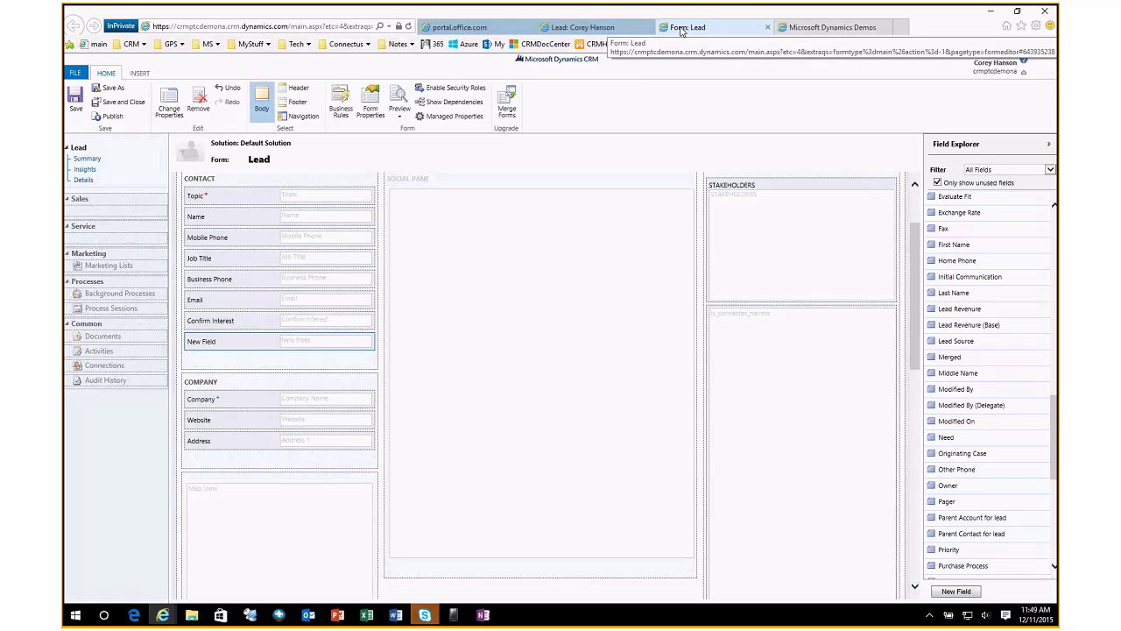
# Step: Switch to the Office 365 admin portal, open the CRM Online Administration Center and review the CRM2016 and CoreyDev sandbox instances
pyautogui.click(506, 32)
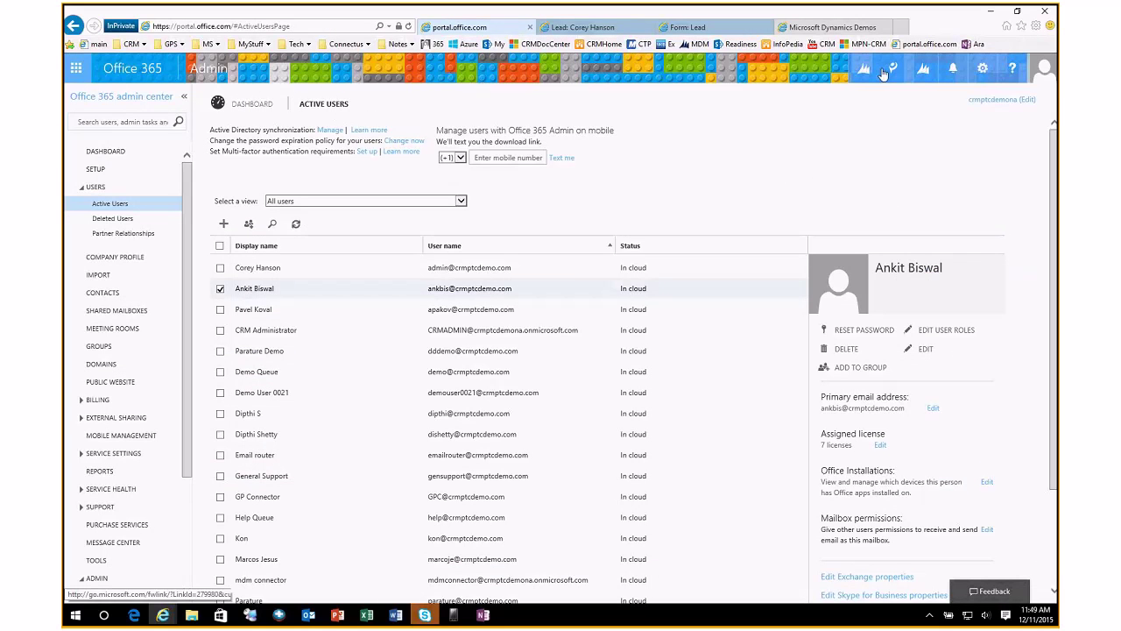
pyautogui.click(865, 74)
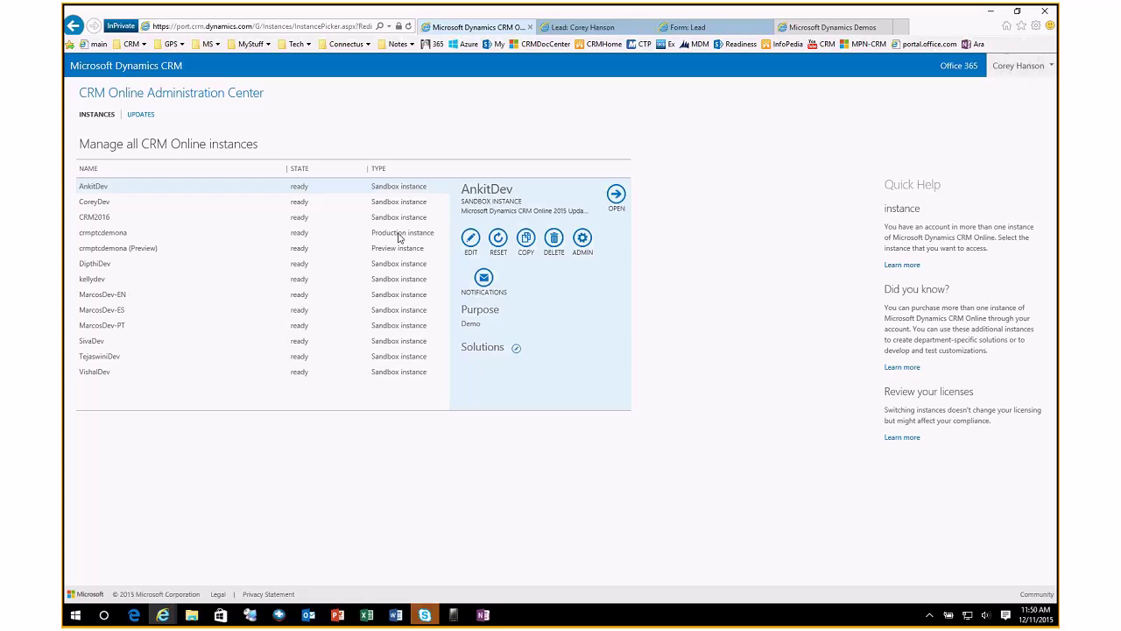
pyautogui.click(154, 218)
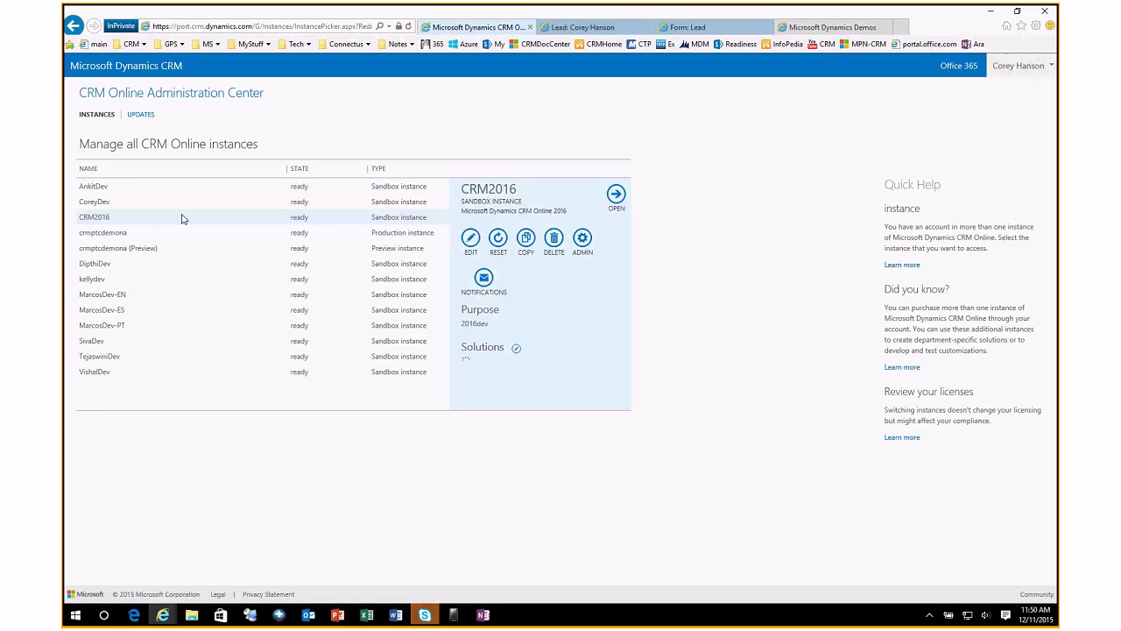
pyautogui.click(154, 203)
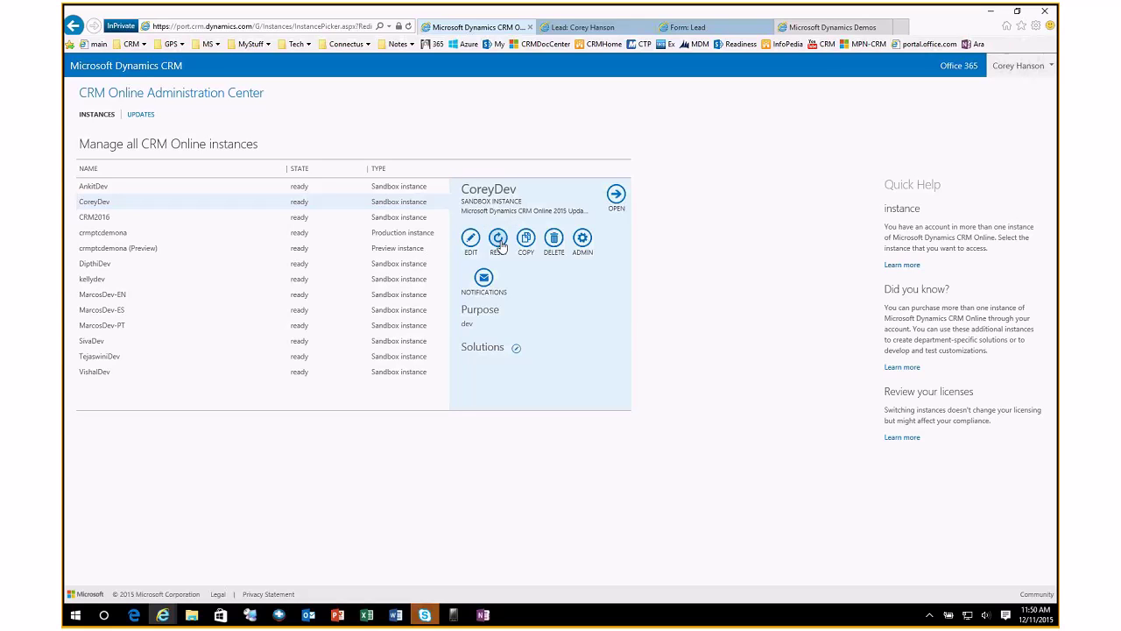
# Step: Open the reset settings of the CoreyDev instance and check the target versions, choosing Microsoft Dynamics CRM Online 2015 Update 1 (May 2015)
pyautogui.click(497, 247)
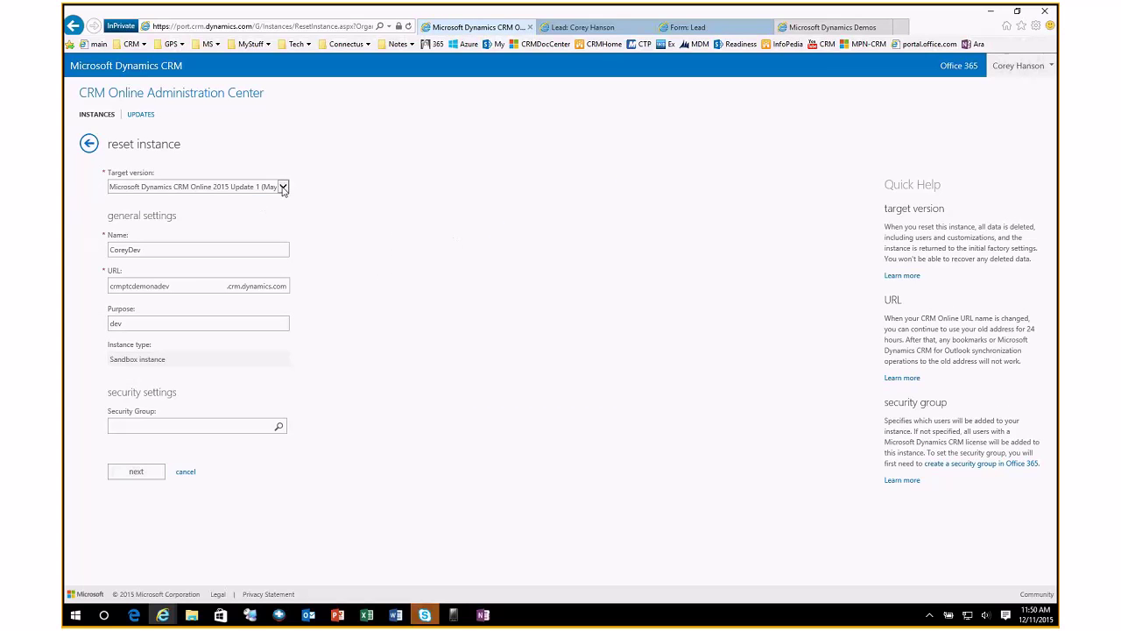
pyautogui.click(284, 188)
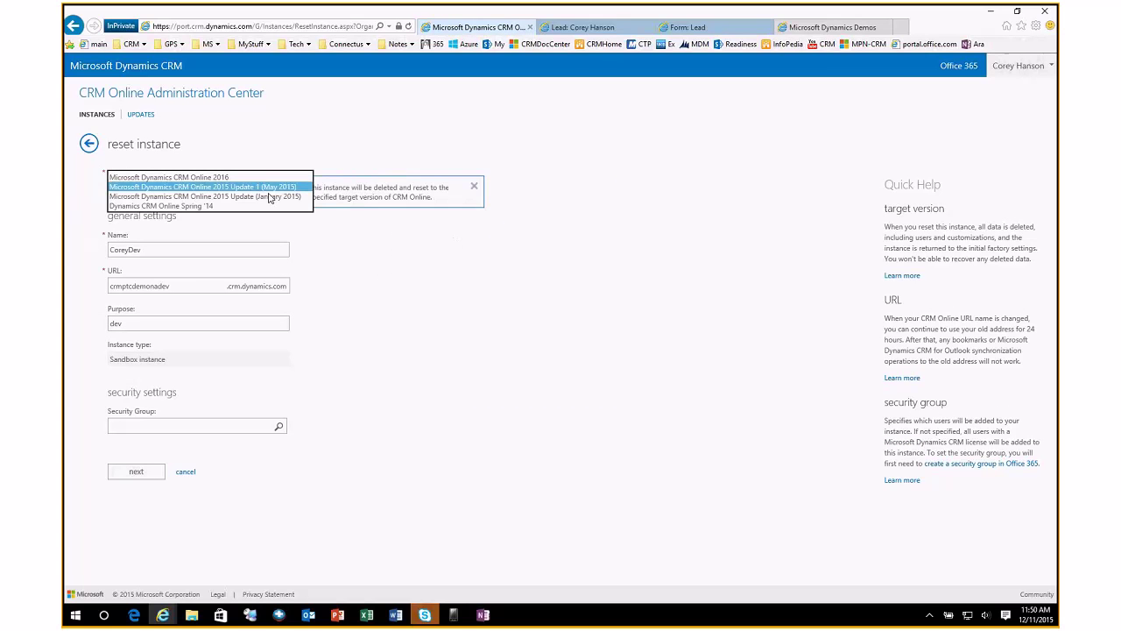
pyautogui.click(214, 187)
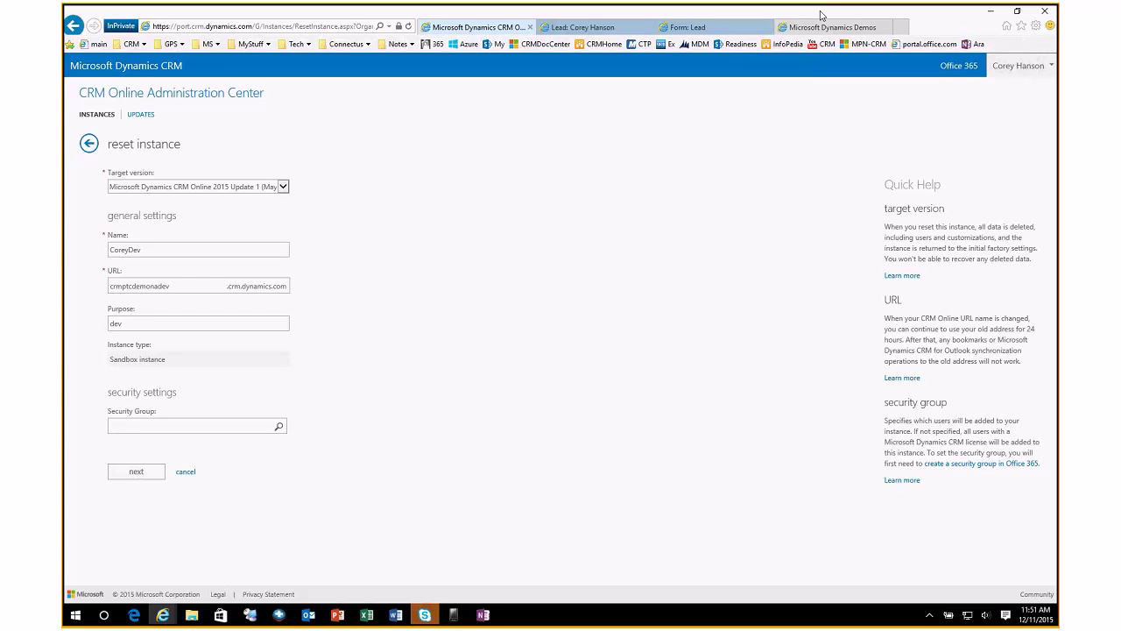
# Step: Switch back to the open Demo Lead record and go to the Sales area's dashboards
pyautogui.moveTo(807, 13)
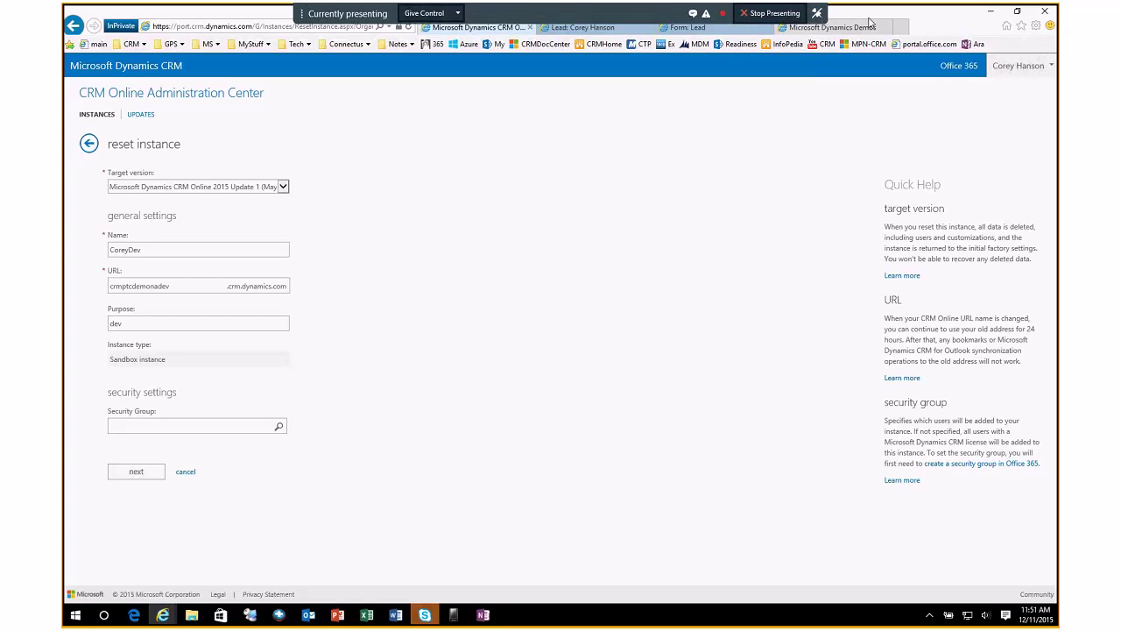
pyautogui.click(607, 29)
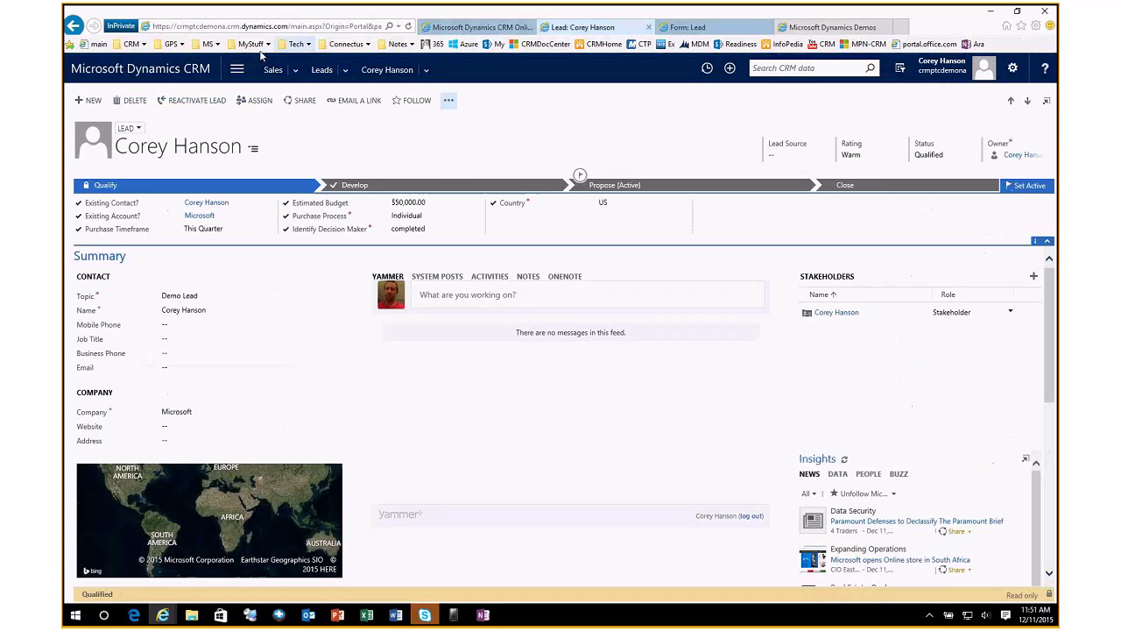
pyautogui.click(237, 69)
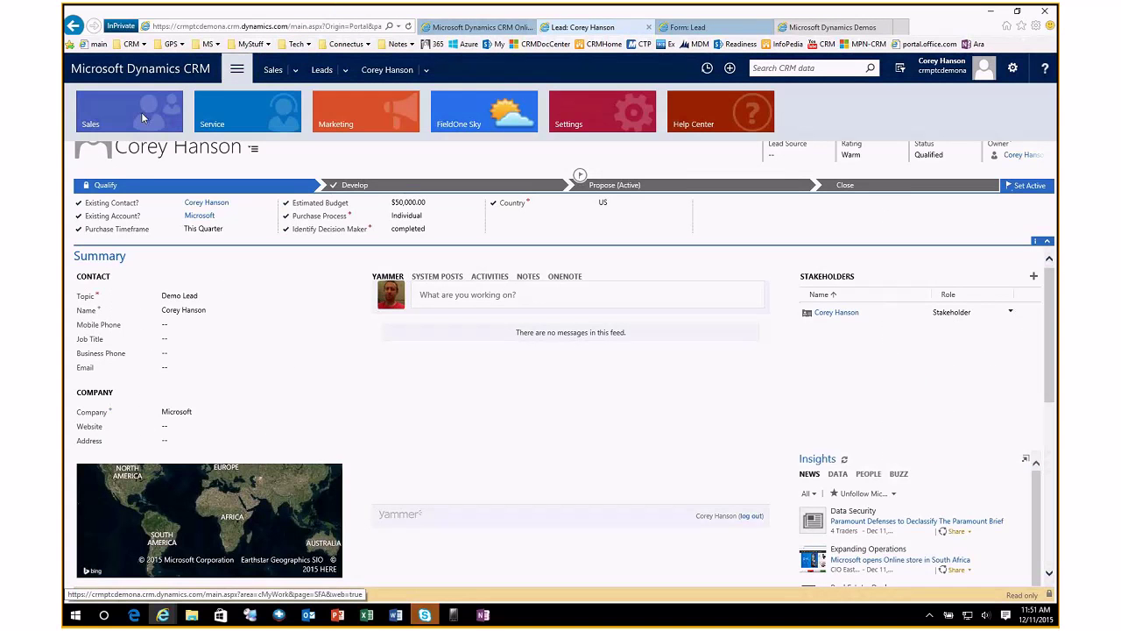
pyautogui.click(142, 118)
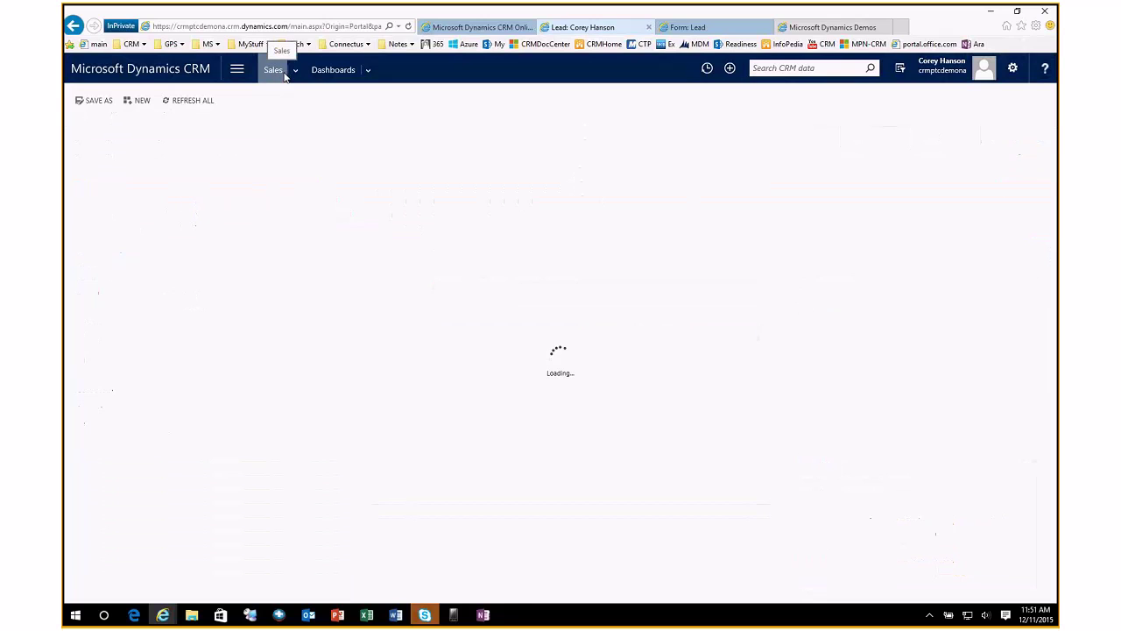